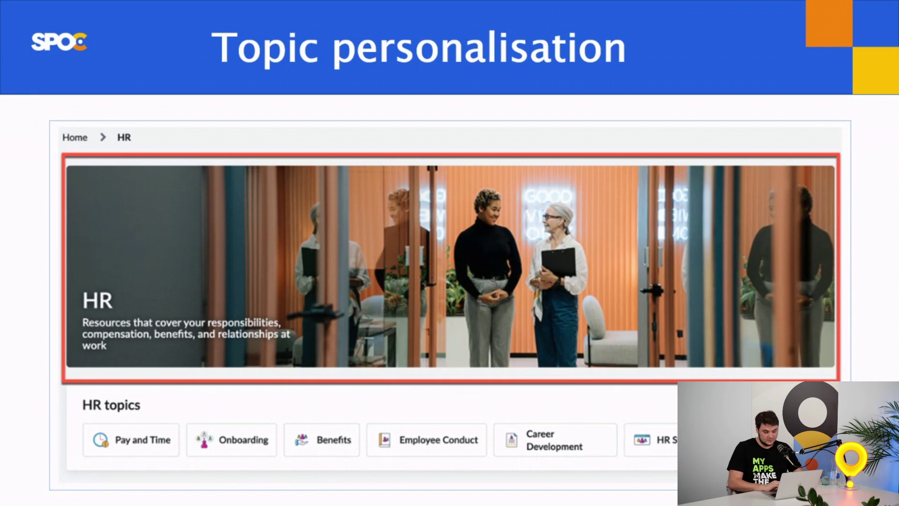
Advance past the Topic personalisation slide to the Targeted audiences slide
key(Right)
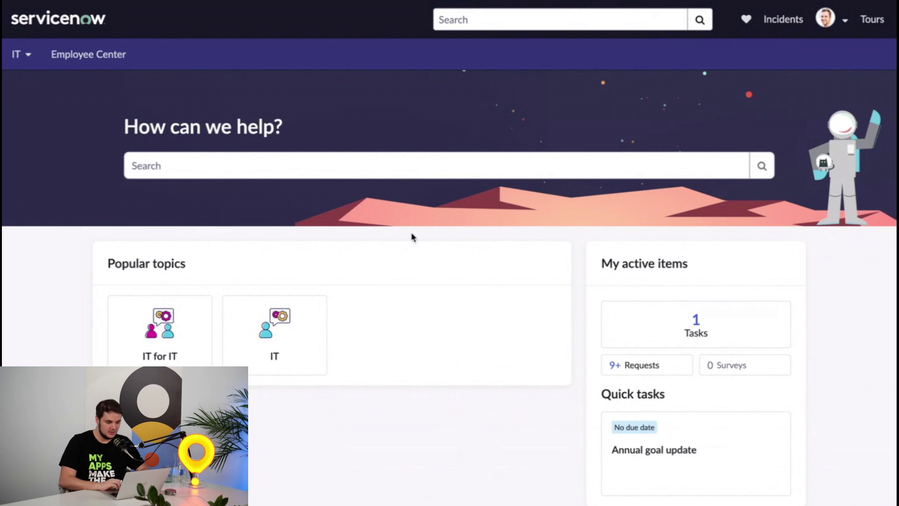
Switch to the browser tab holding the Employee Center Service Portal record
mouse_move(418, 2)
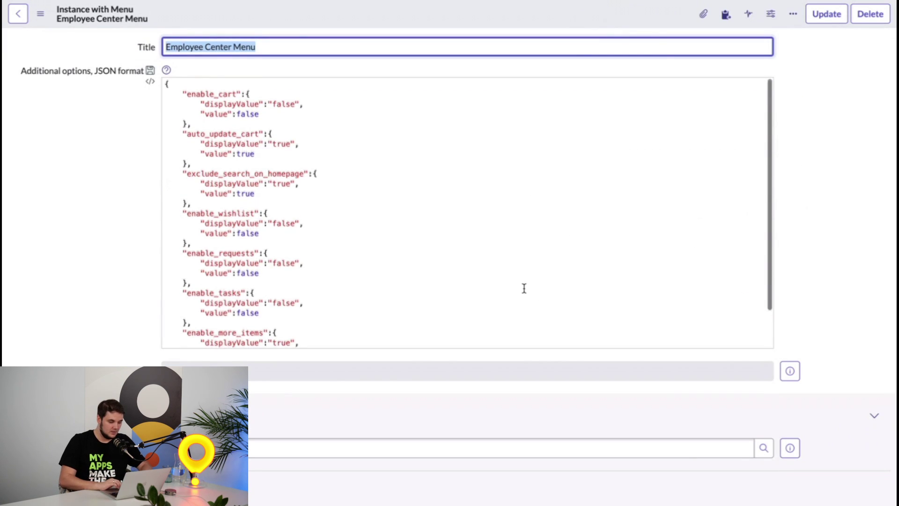
Inspect the More item in the Main menu's Menu Items, then go back to the portal tab
scroll(524, 288, down, 5)
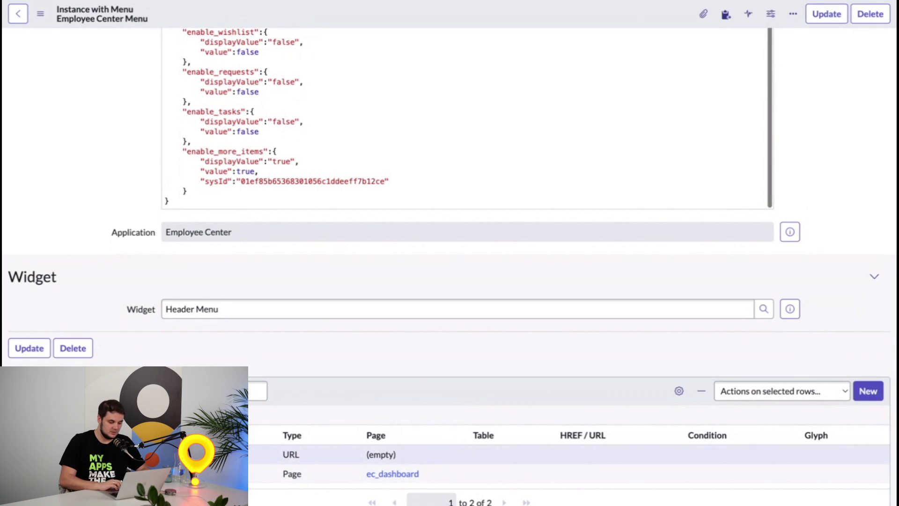
click(71, 454)
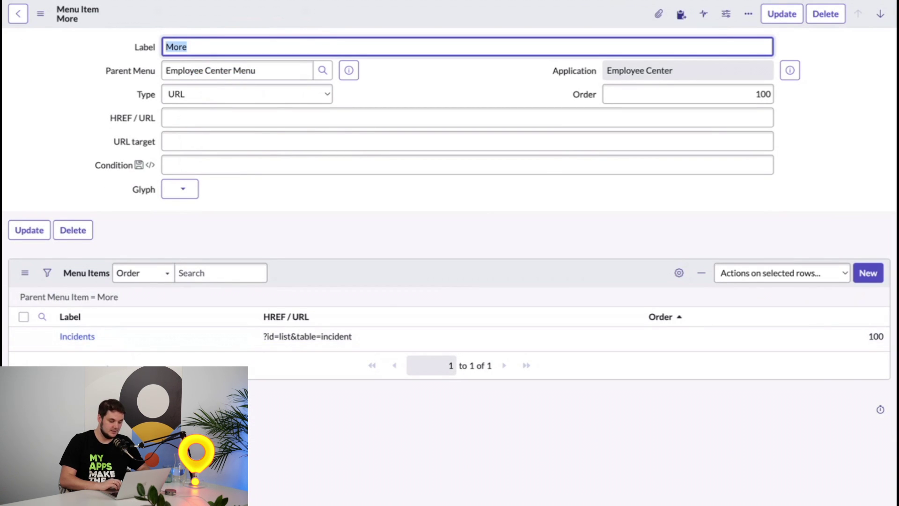
key(ctrl+Tab)
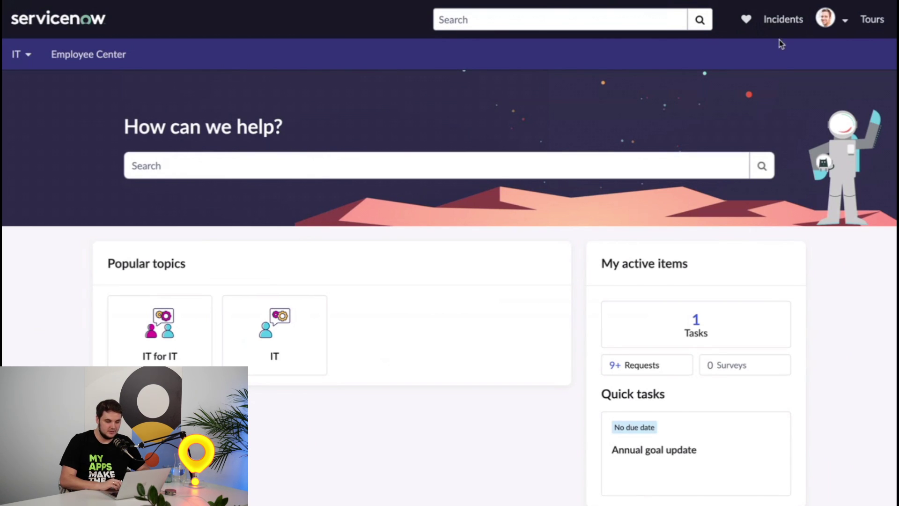
click(779, 26)
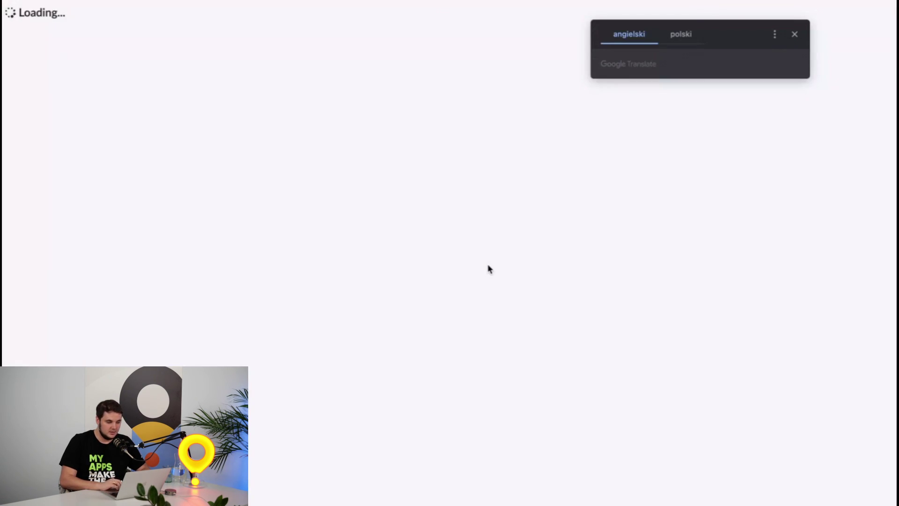
click(795, 34)
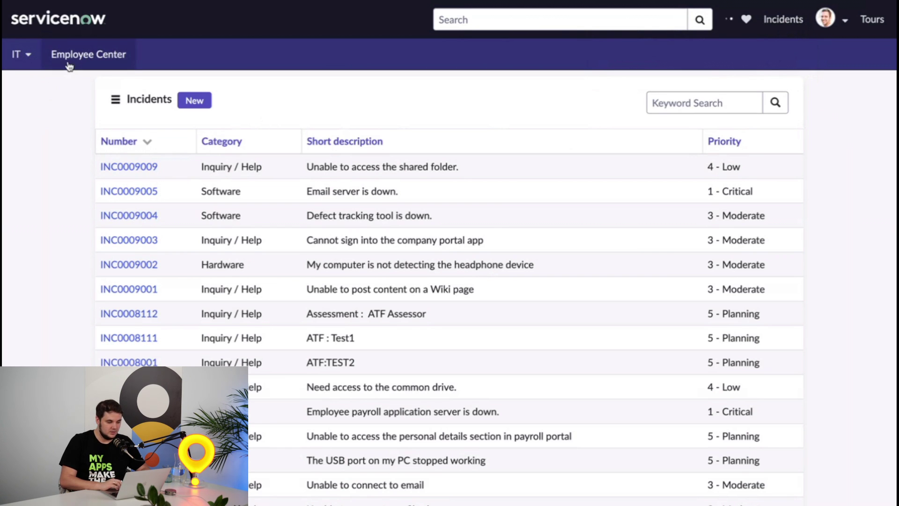
click(89, 55)
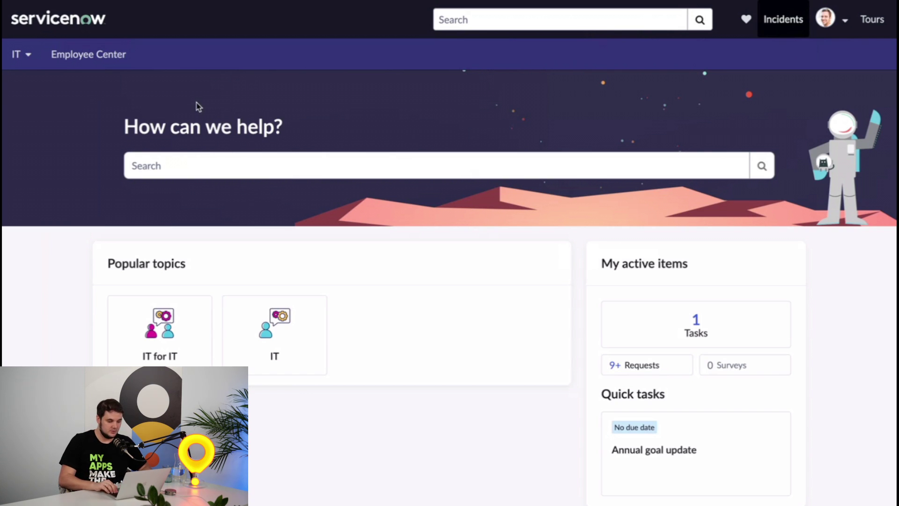
key(shift+Tab)
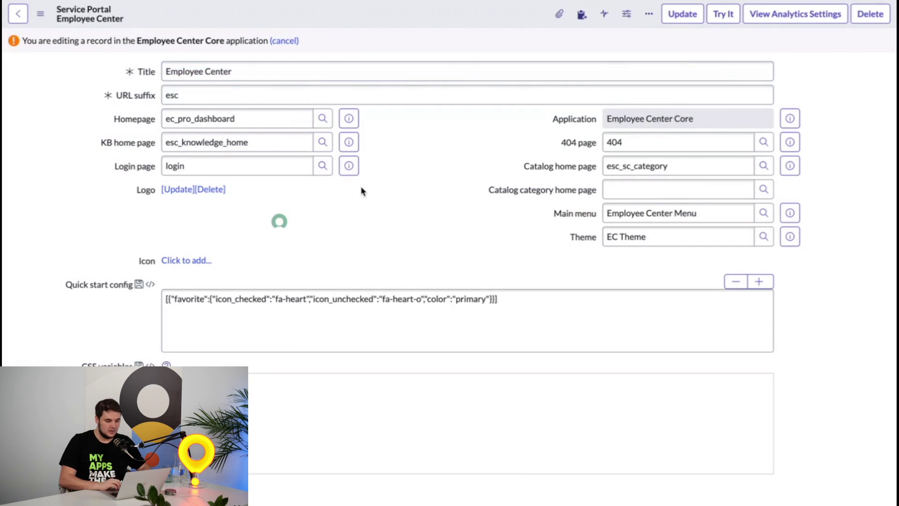
Open the Employee taxonomy from the portal record's Taxonomy related list
scroll(360, 187, down, 4)
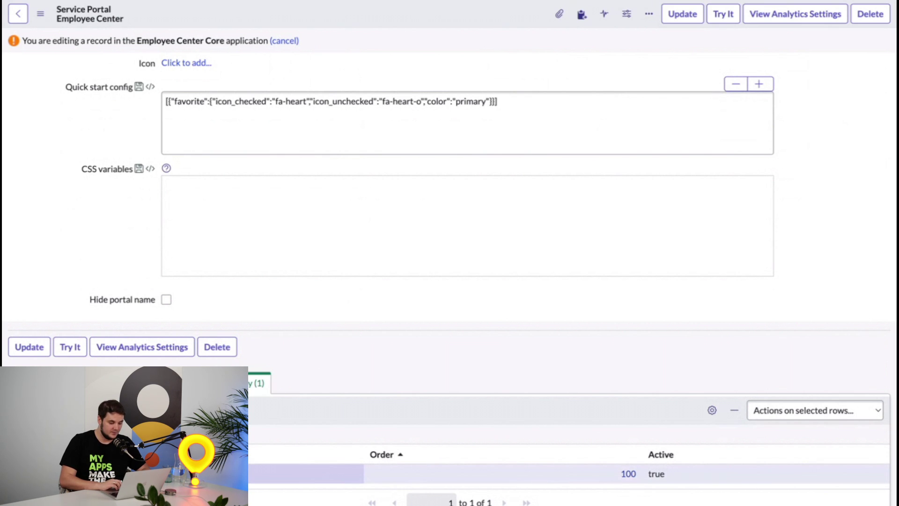
click(70, 473)
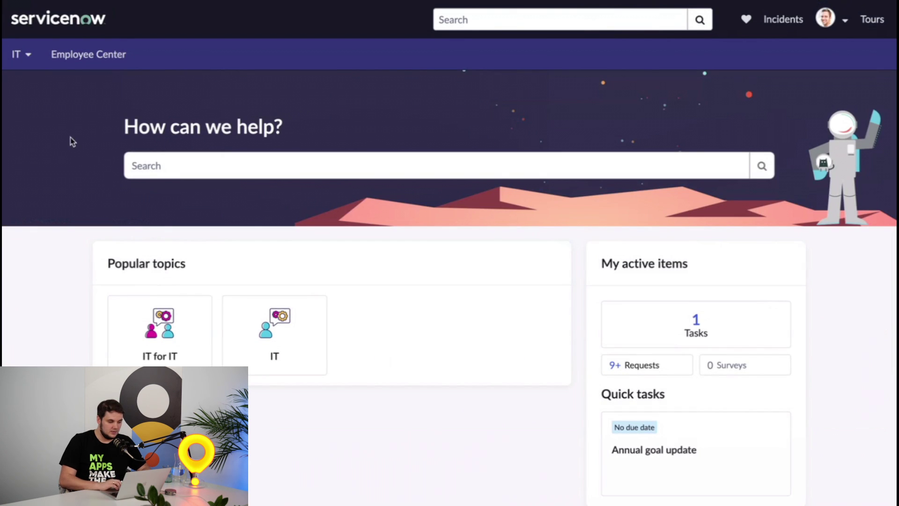
Open and close the portal header's IT menu several times to check its topics
click(29, 66)
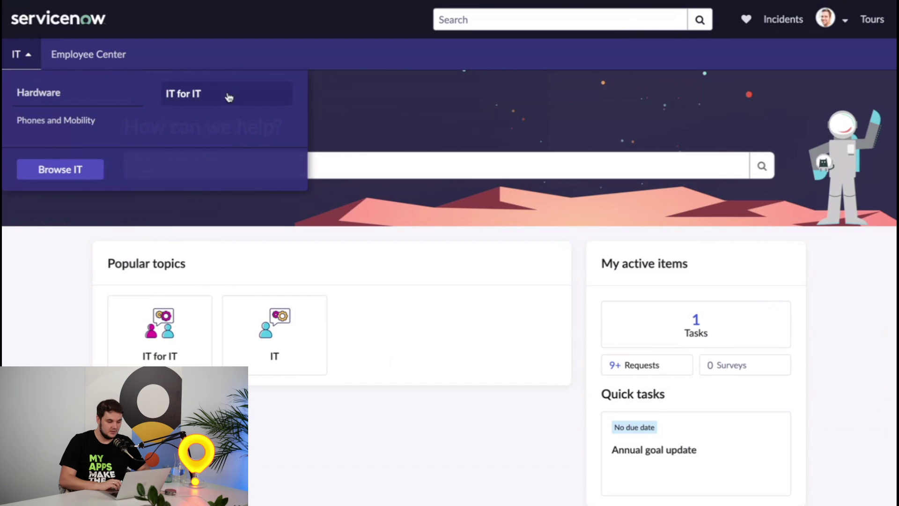
click(353, 103)
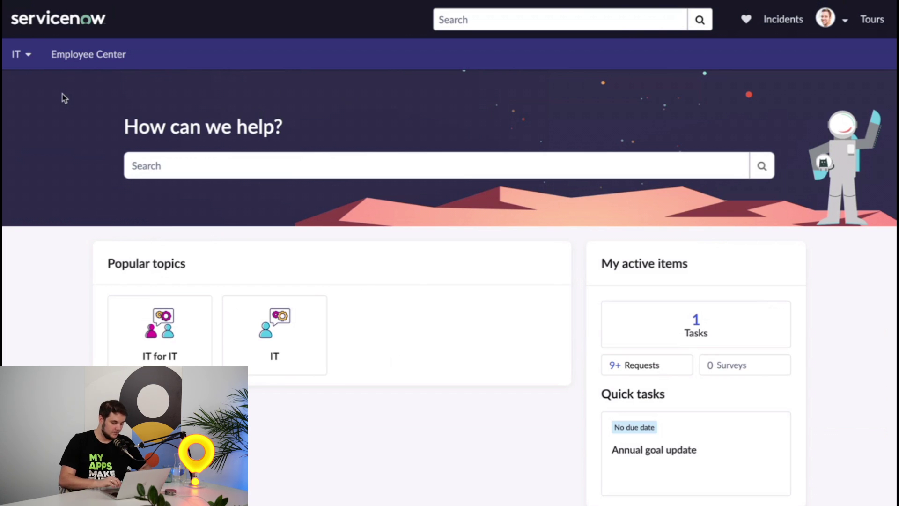
click(29, 57)
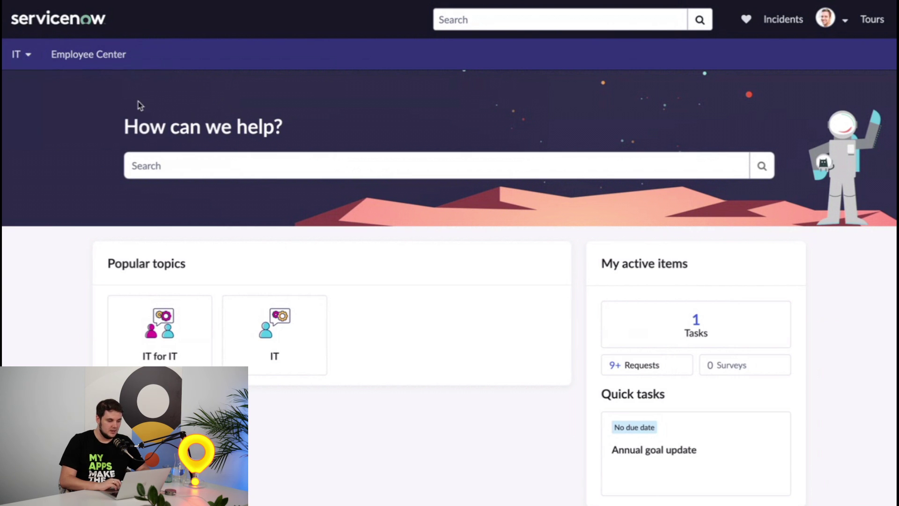
click(27, 66)
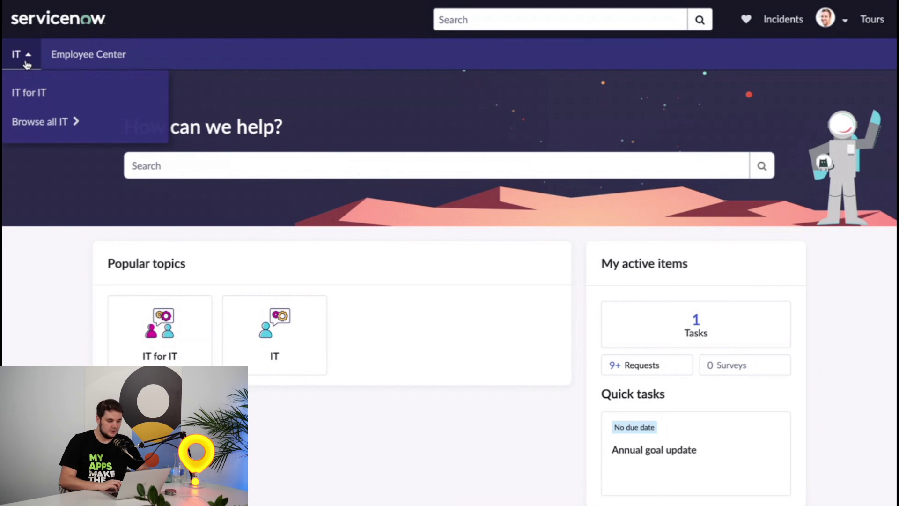
click(28, 66)
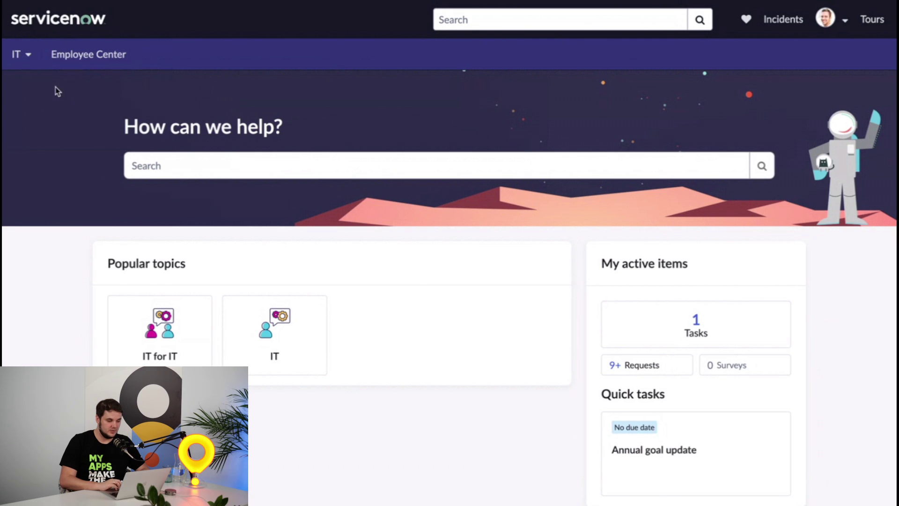
click(29, 68)
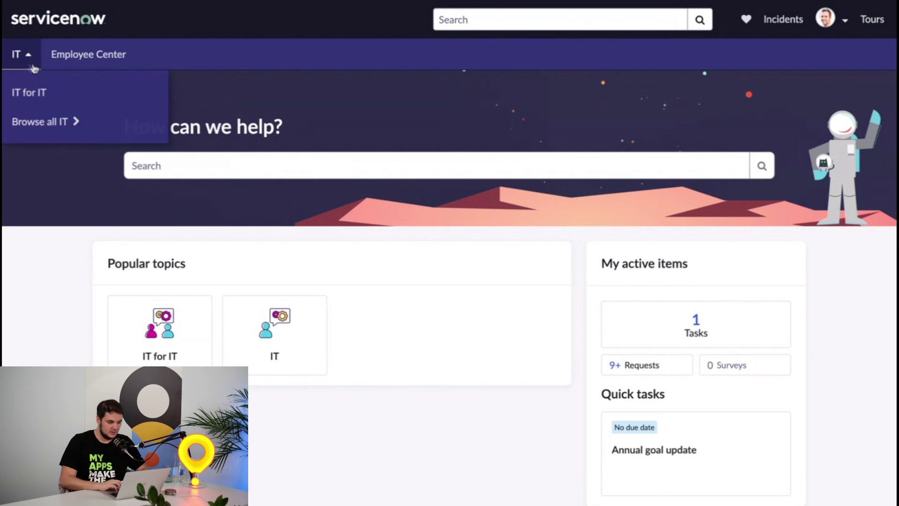
click(208, 96)
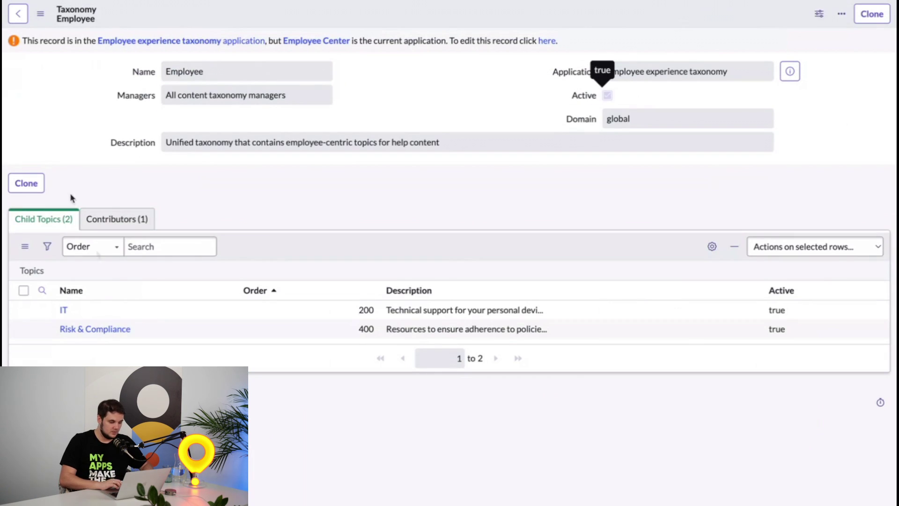
Drill through IT and Hardware to Phones and Mobility and start new Connected Content
click(64, 310)
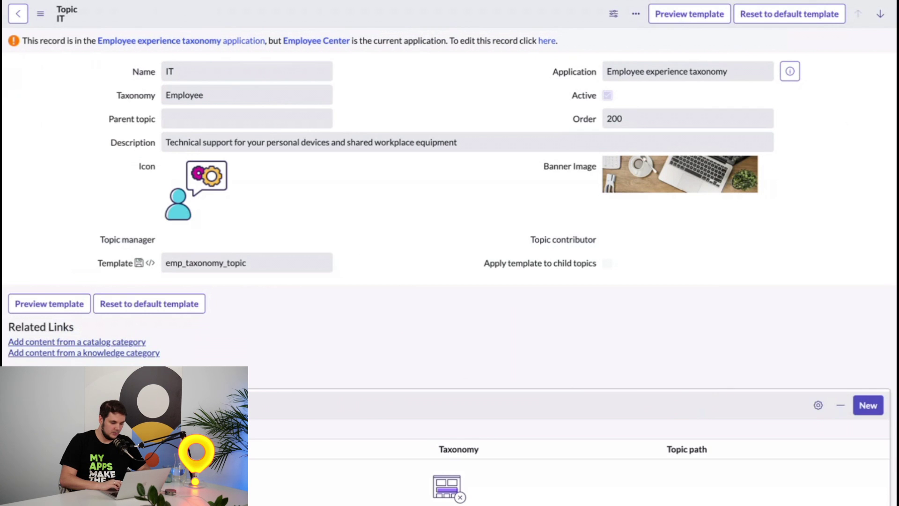
scroll(449, 281, down, 2)
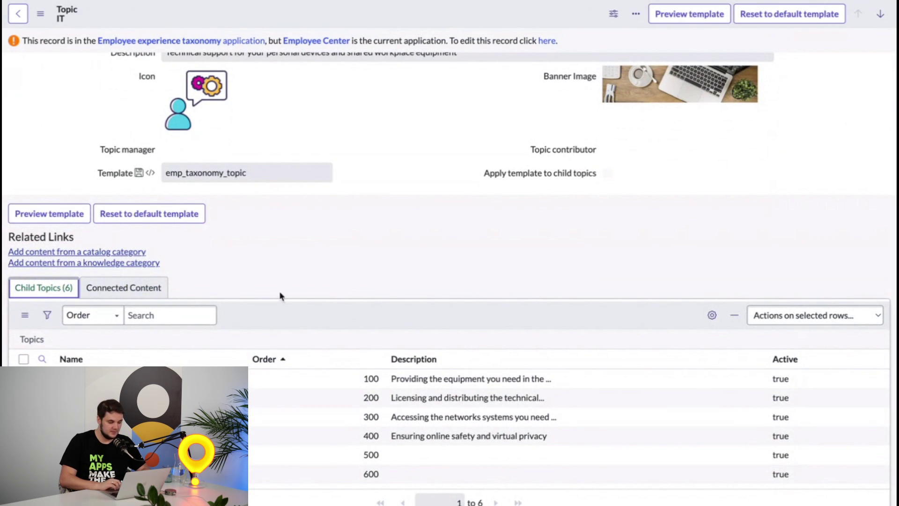
click(77, 379)
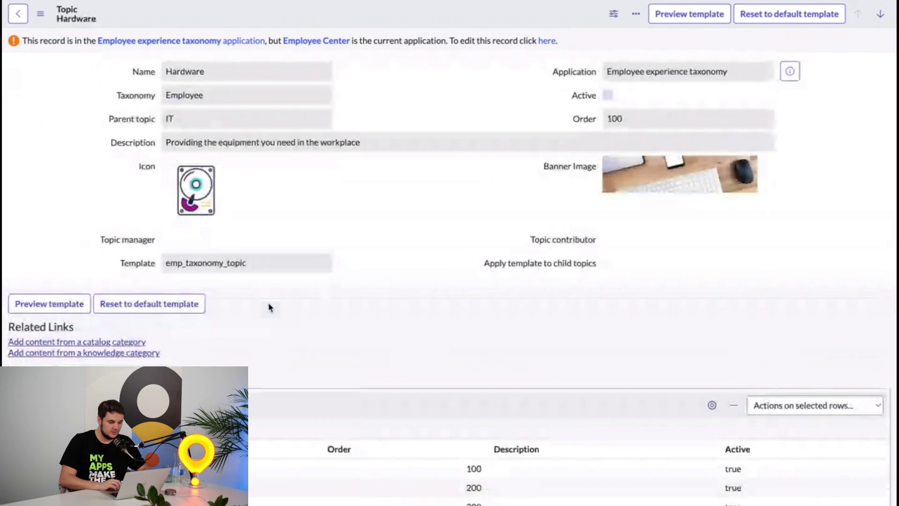
scroll(269, 307, down, 1)
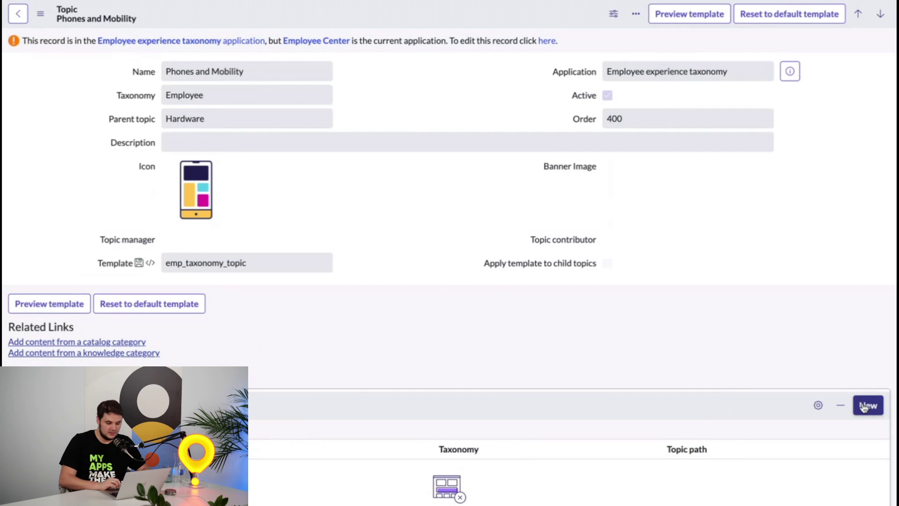
click(864, 407)
Set content type Catalog Item with catalog item Apple iPhone 5, and save the record
click(169, 45)
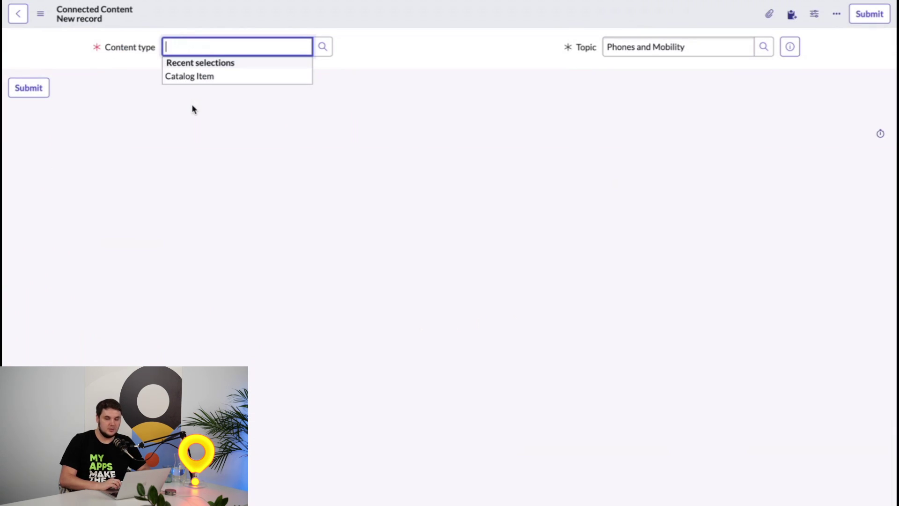
click(221, 84)
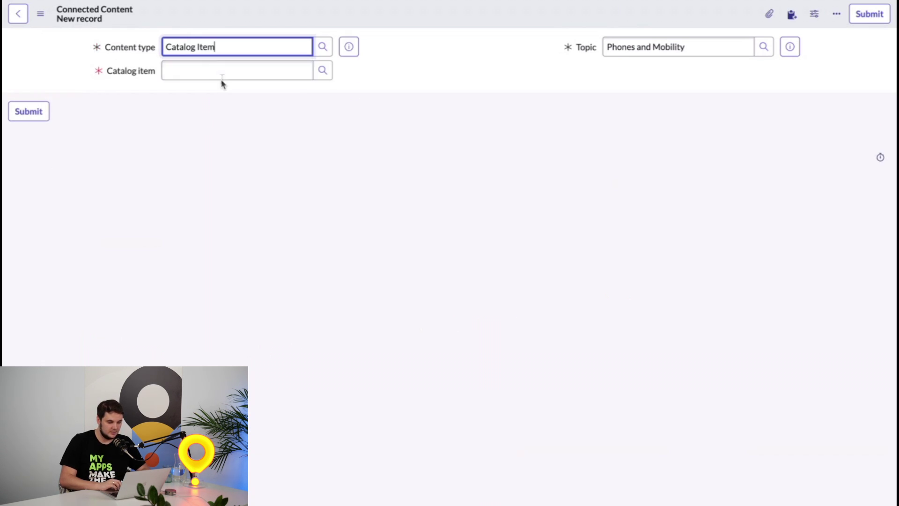
click(226, 72)
text(apple)
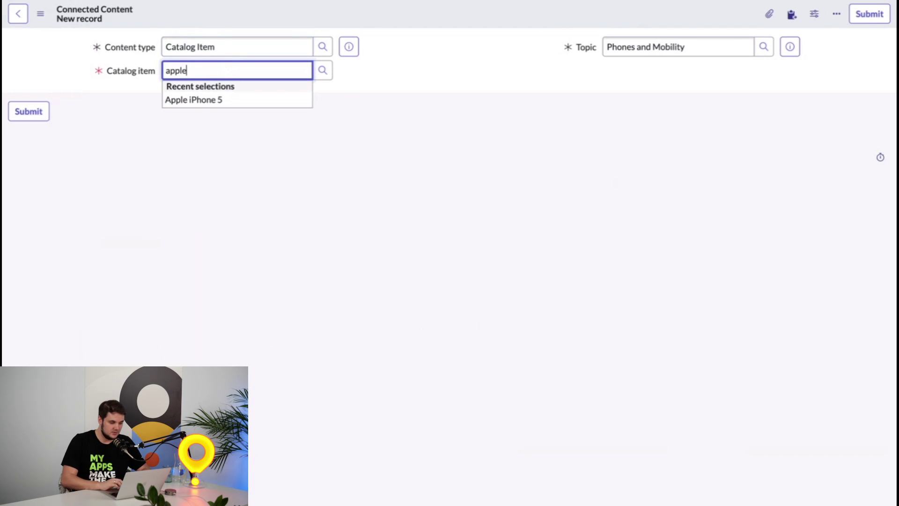
click(227, 100)
click(447, 87)
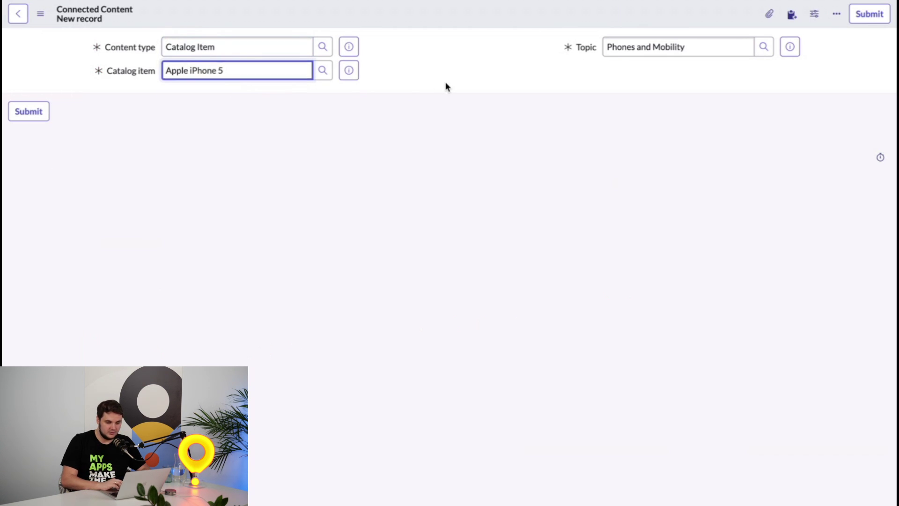
right_click(529, 15)
click(542, 21)
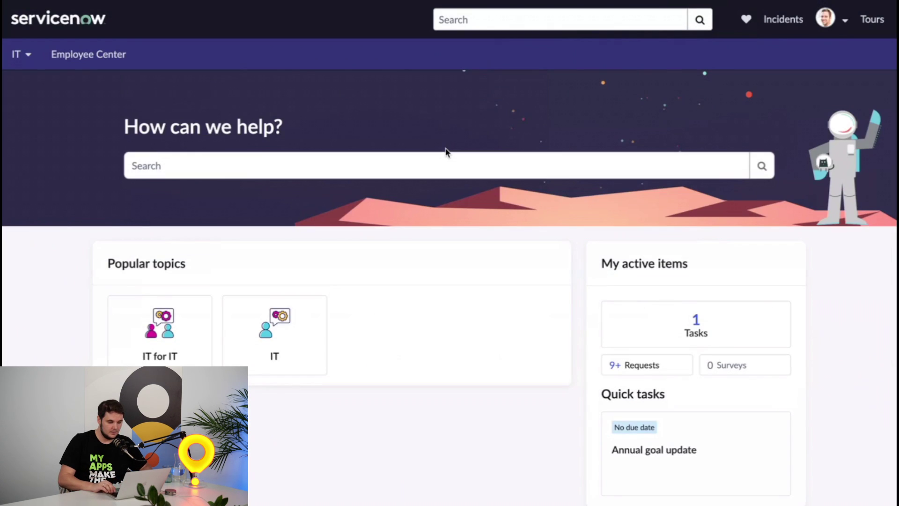
Impersonate the recently used employee account
click(30, 63)
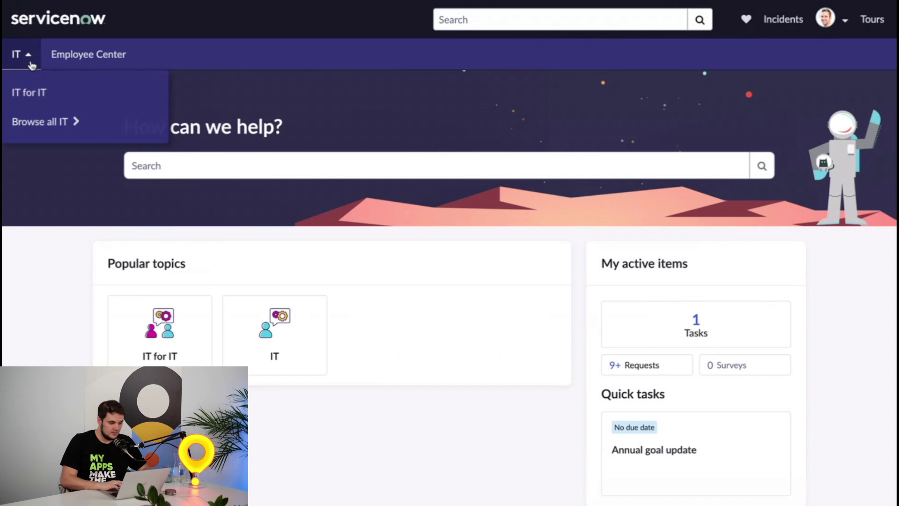
click(827, 30)
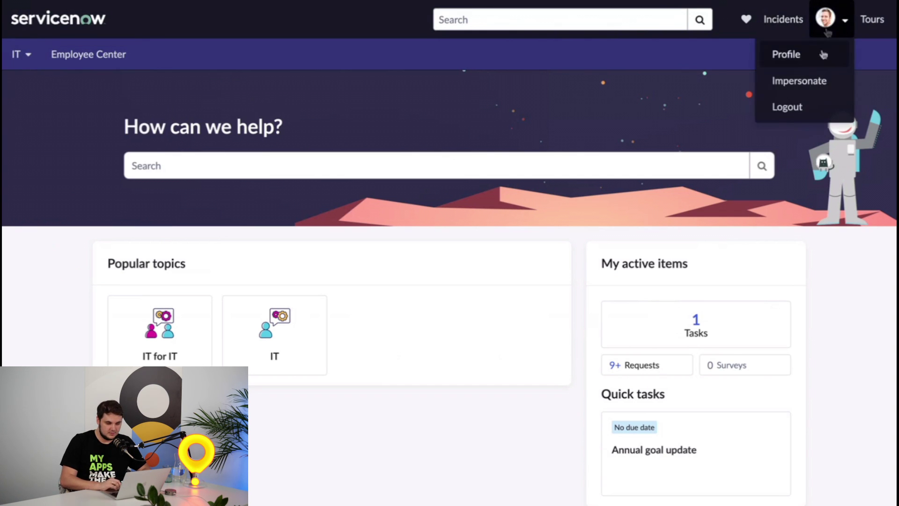
click(799, 80)
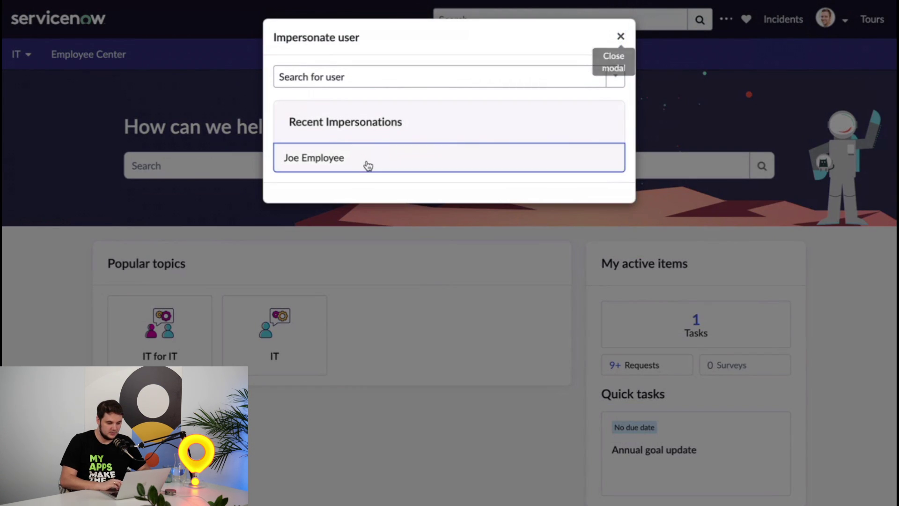
click(367, 166)
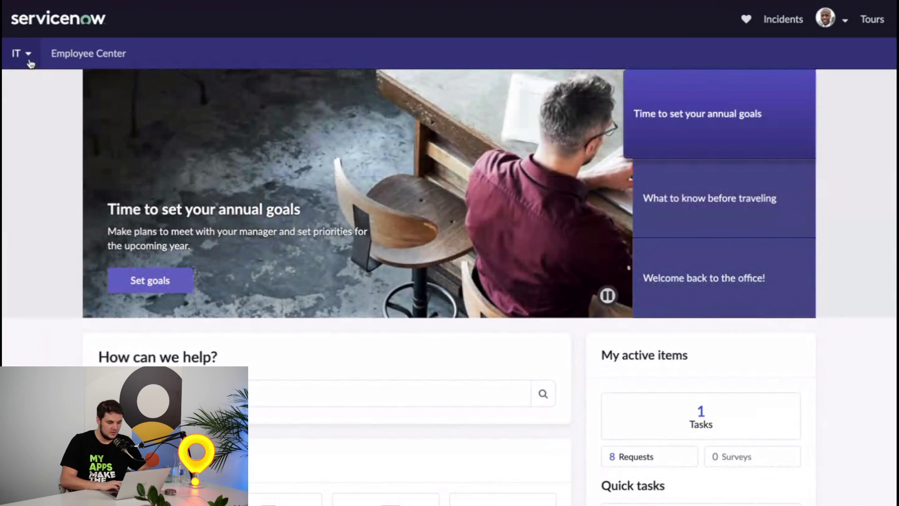
As the employee, browse IT > Phones and Mobility and open My favorites
click(29, 63)
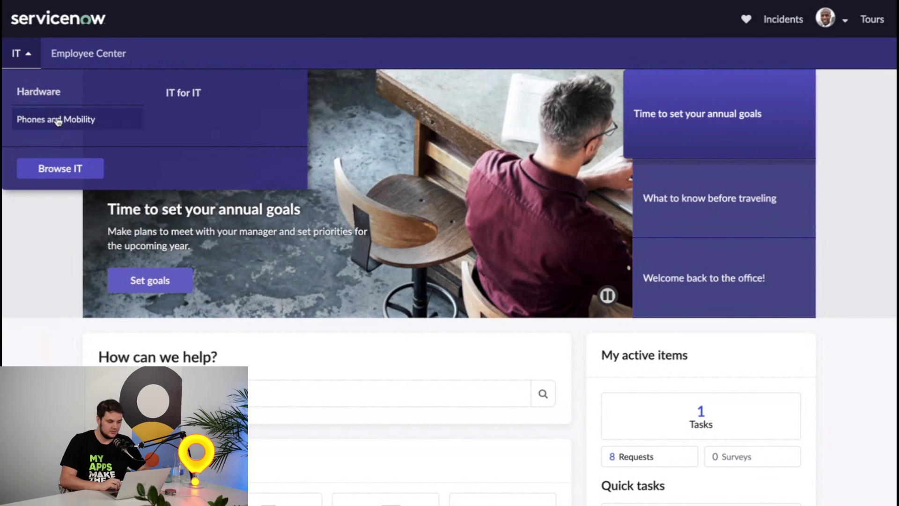
click(93, 123)
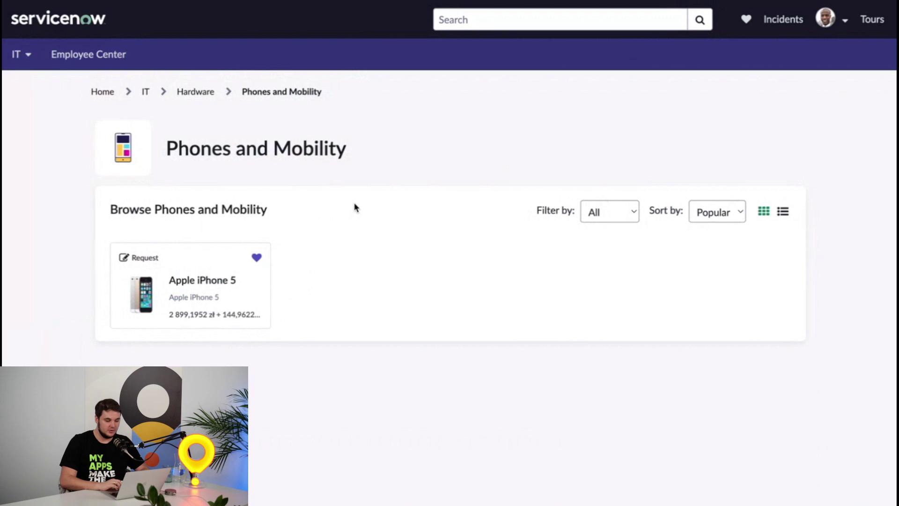
click(747, 27)
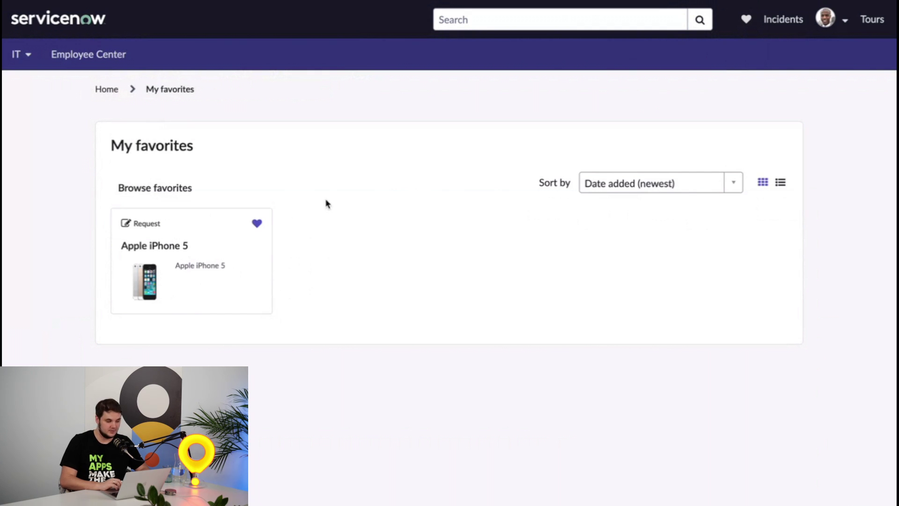
Return to the Employee Center homepage via the servicenow logo
click(77, 23)
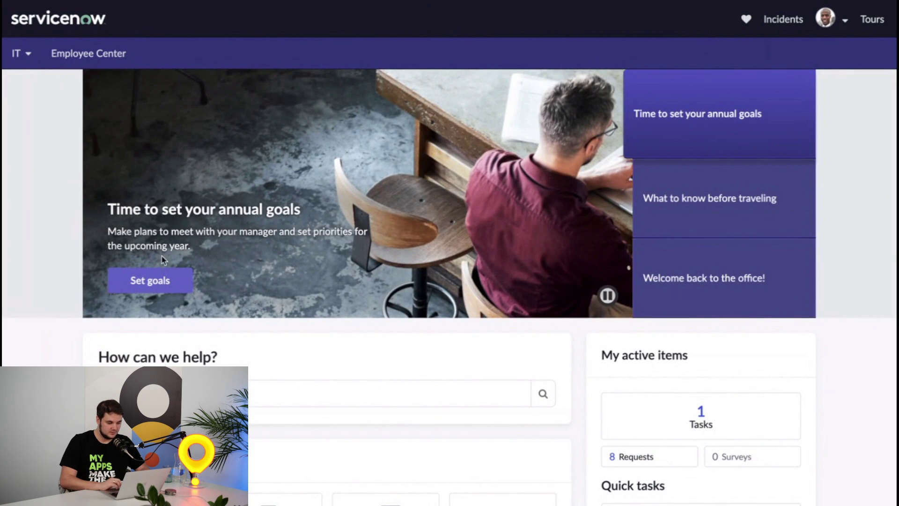
scroll(364, 312, down, 2)
scroll(364, 311, up, 2)
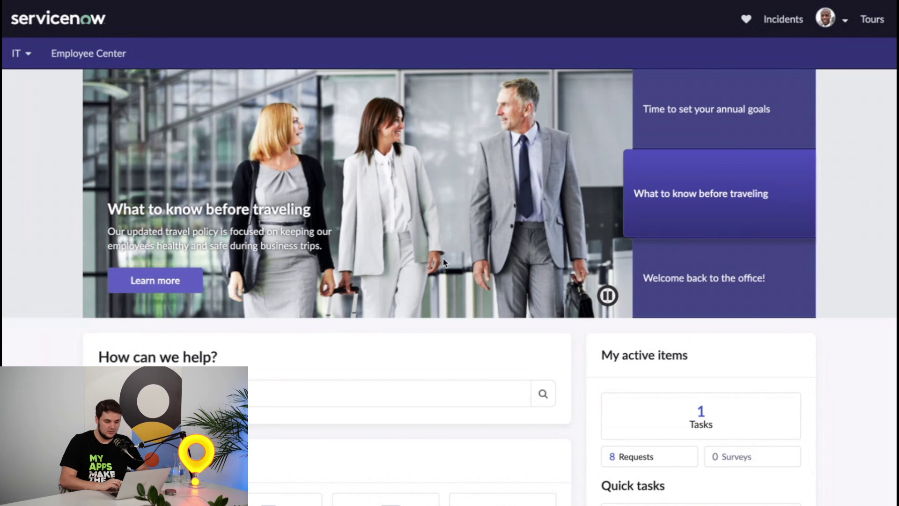
scroll(443, 262, down, 4)
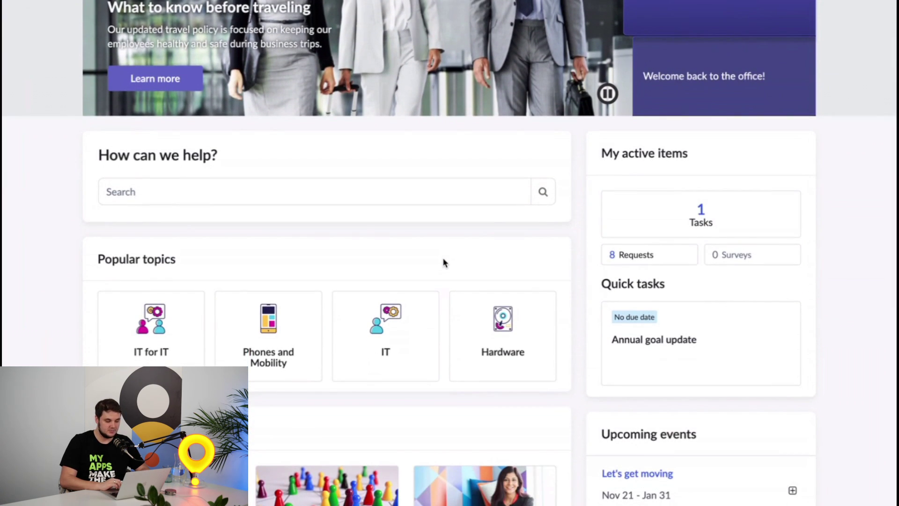
scroll(445, 262, down, 1)
scroll(290, 213, down, 2)
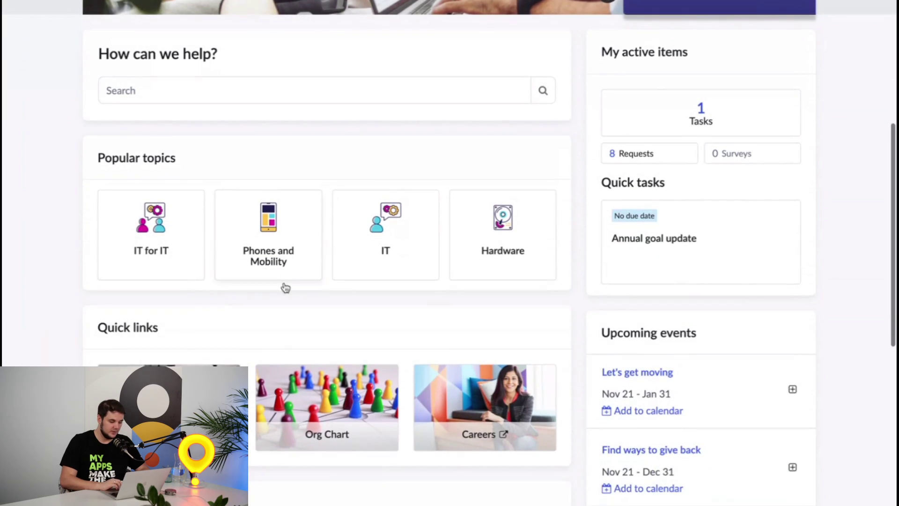
scroll(285, 290, down, 5)
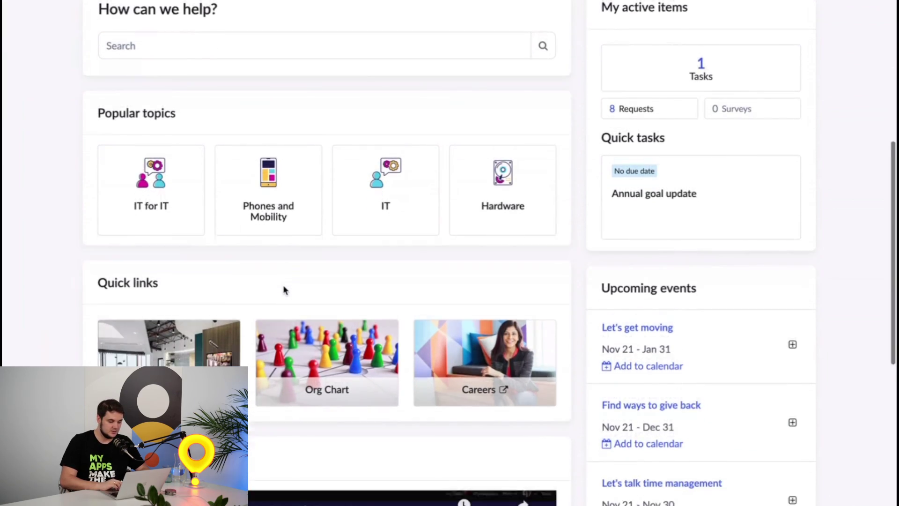
scroll(284, 290, up, 11)
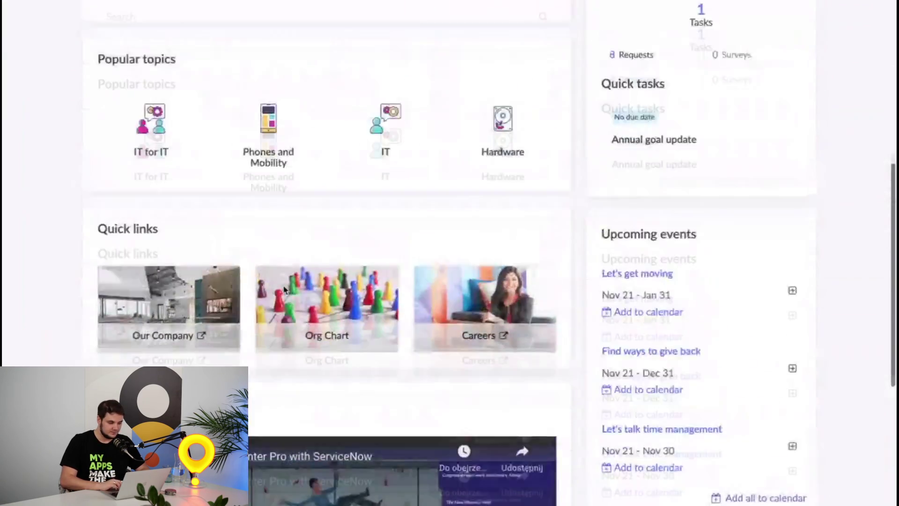
scroll(285, 290, up, 2)
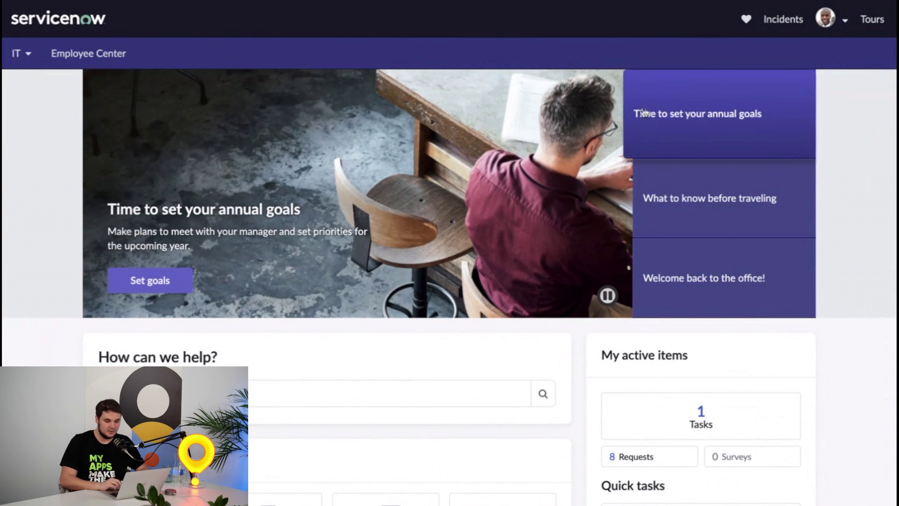
End the impersonation and start filtering the navigator for portal content
click(829, 19)
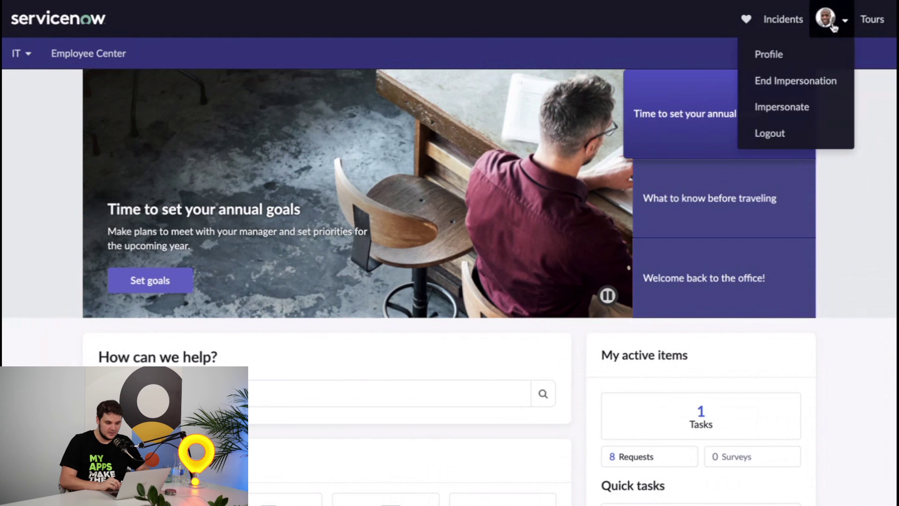
click(798, 88)
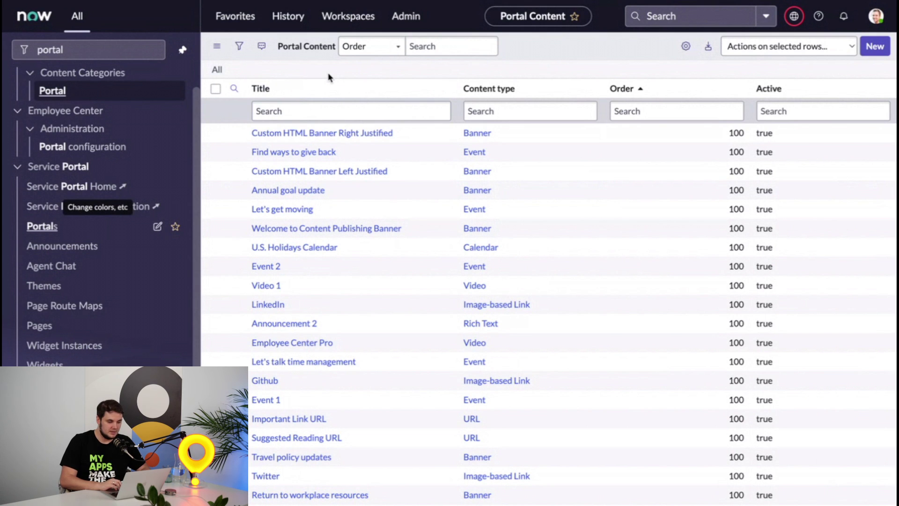
click(139, 50)
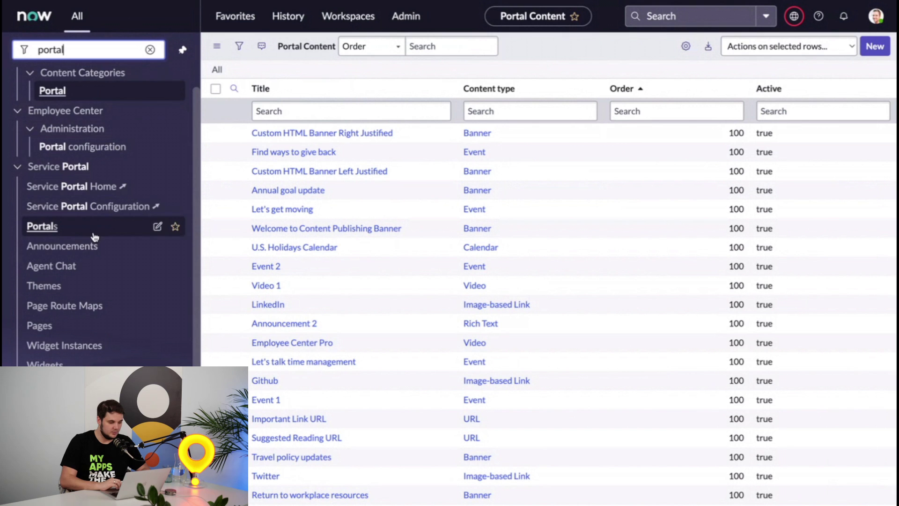
scroll(99, 197, up, 1)
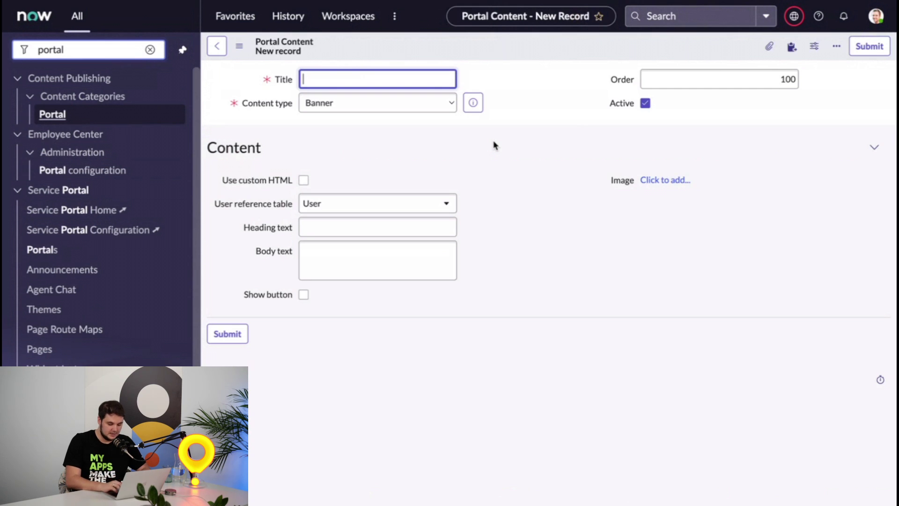
Enter 'Welcome to the Employee Center' as the new banner record's title
text(W)
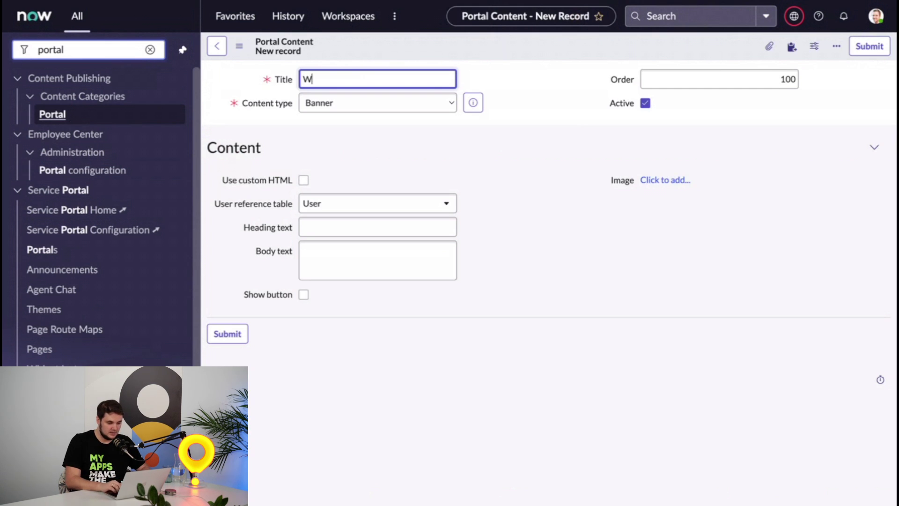
text(elcome to the Emp)
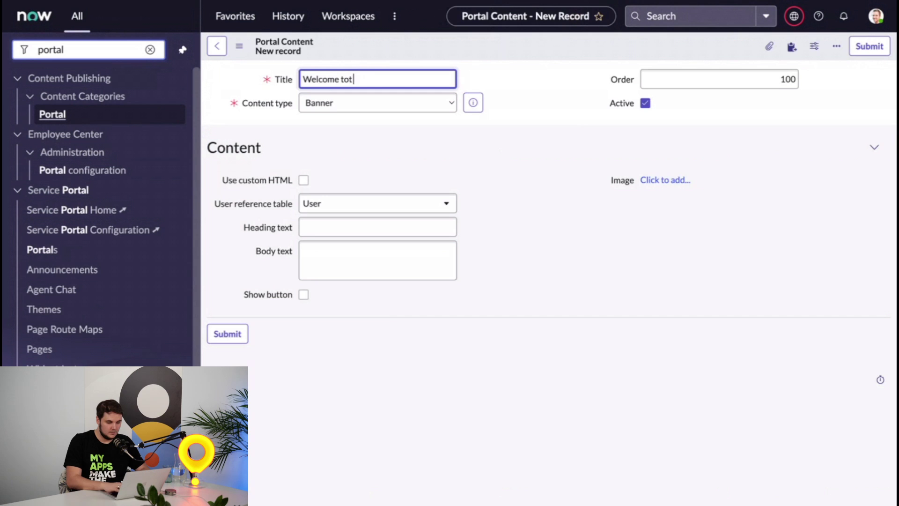
text(loyee Center)
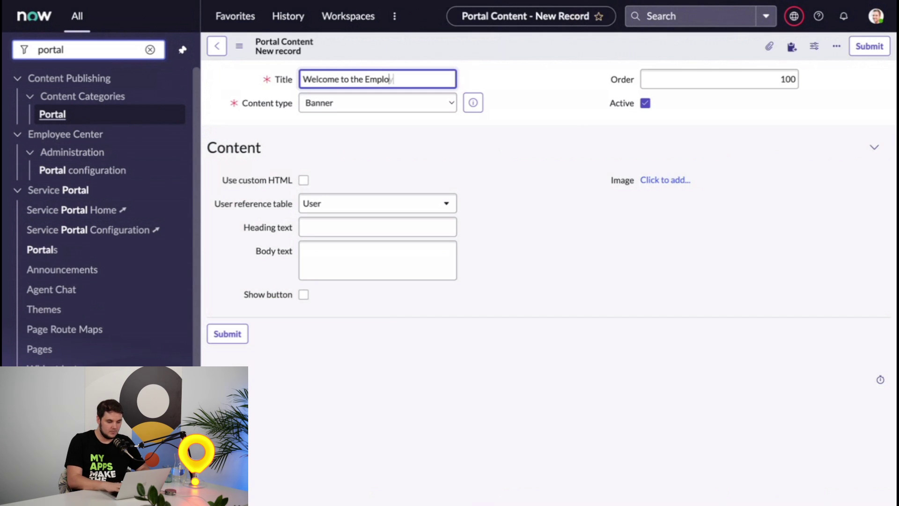
click(500, 182)
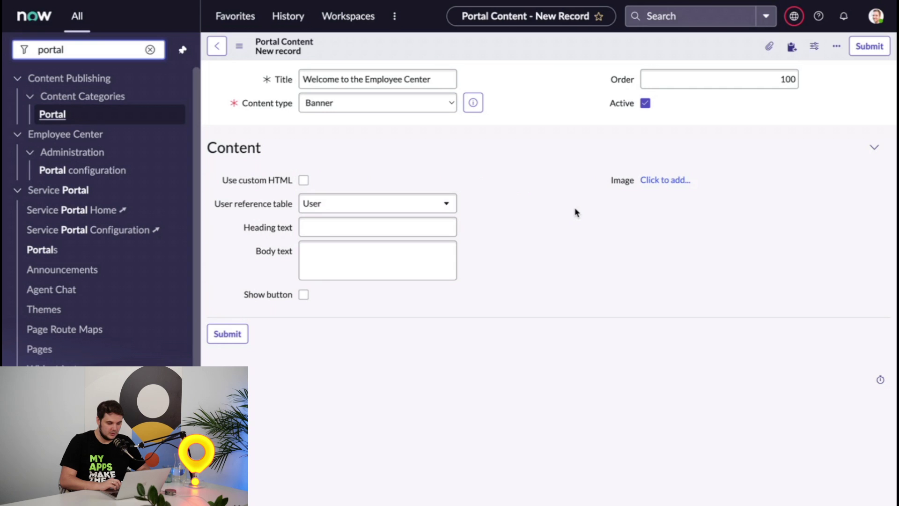
Set the banner heading to 'Welcome {user_name}' with User as the reference table
click(376, 234)
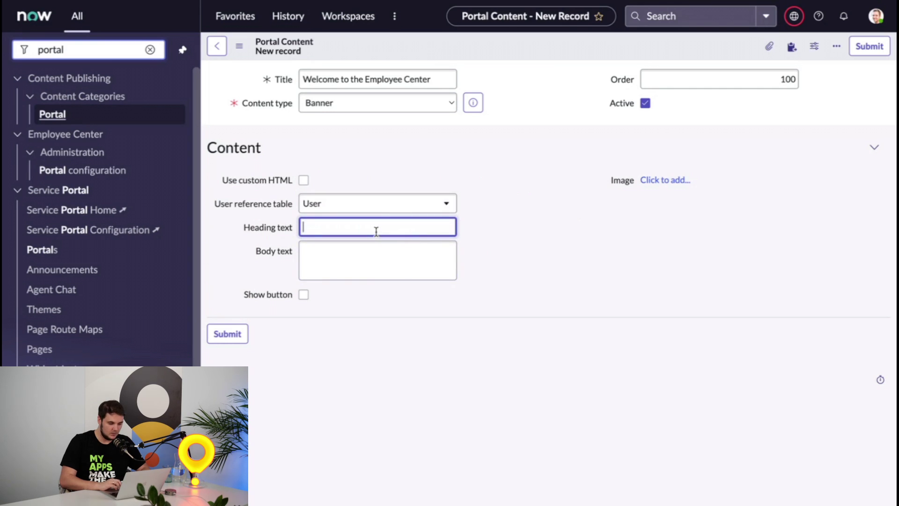
text(Weclo)
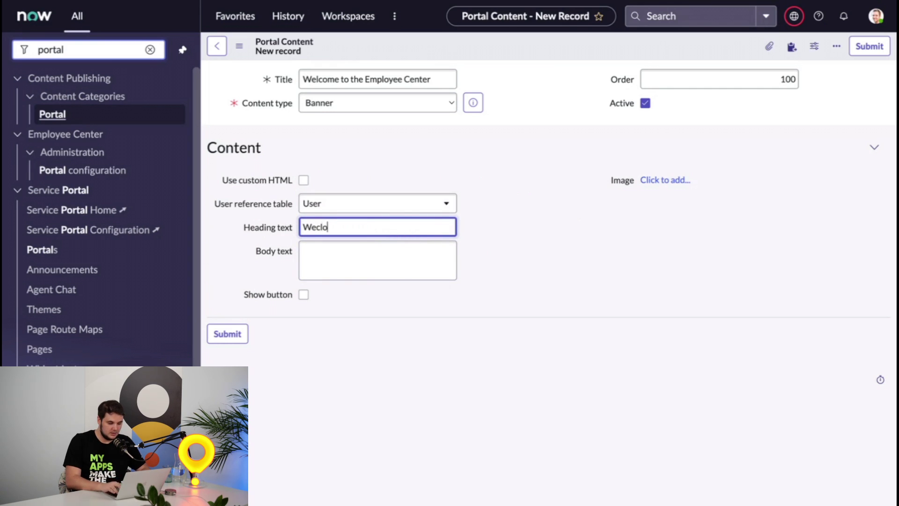
key(BackSpace)
key(BackSpace)
key(BackSpace)
text(lcome)
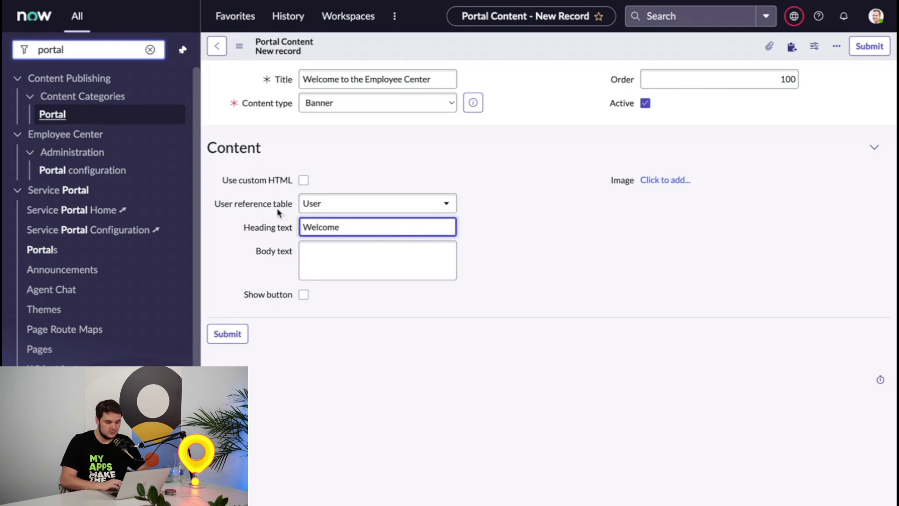
click(275, 206)
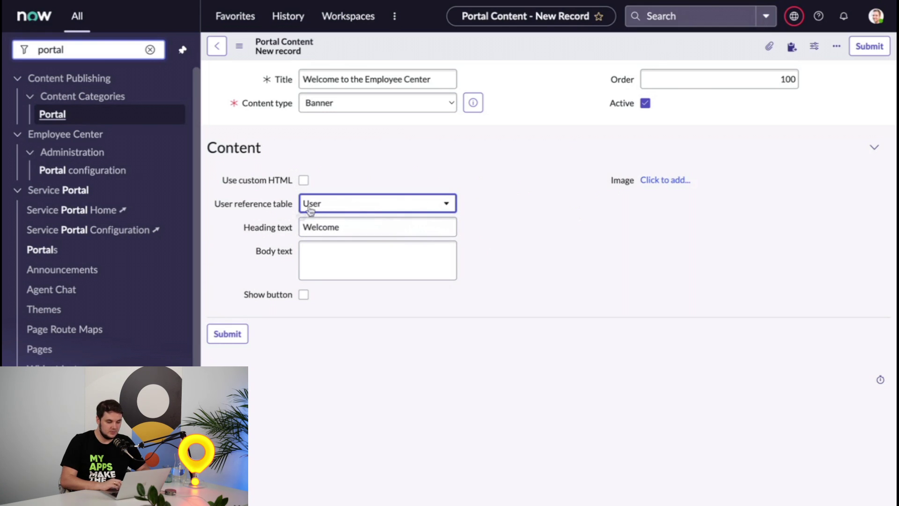
click(380, 226)
text({)
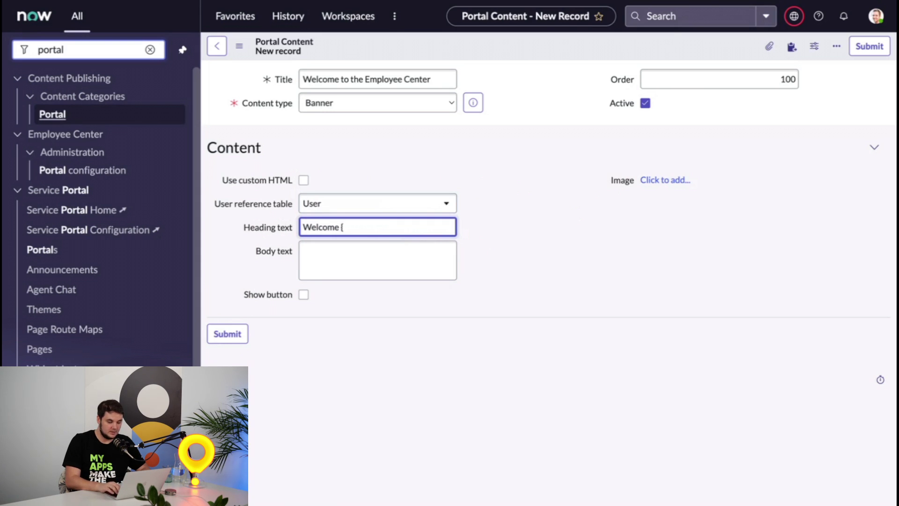
text(user_name)
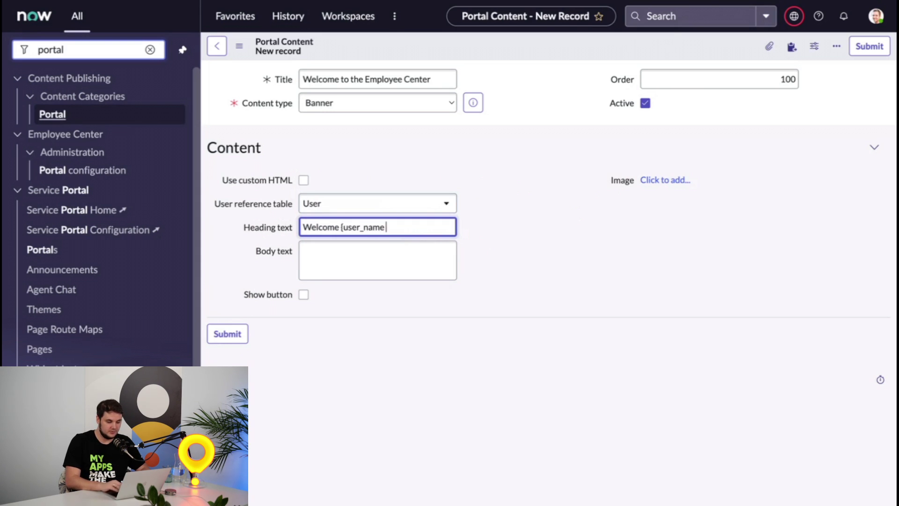
text(})
Start the body text with 'Let' see what' and enable Show button
click(363, 252)
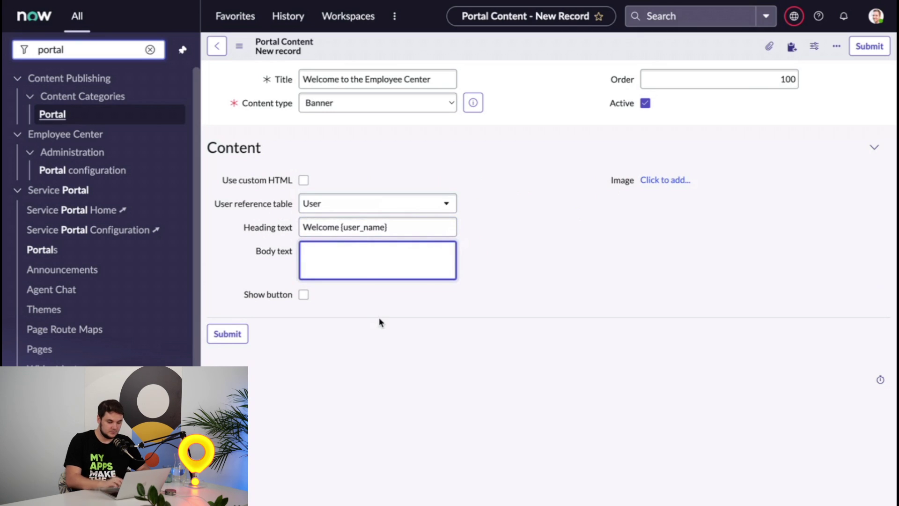
text(Wel)
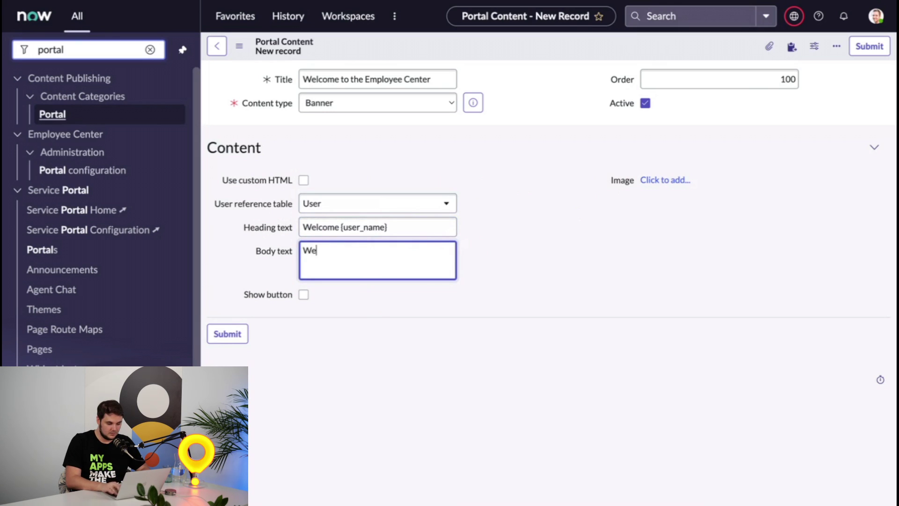
key(BackSpace)
key(BackSpace)
key(BackSpace)
text(Let' s)
key(BackSpace)
text(see)
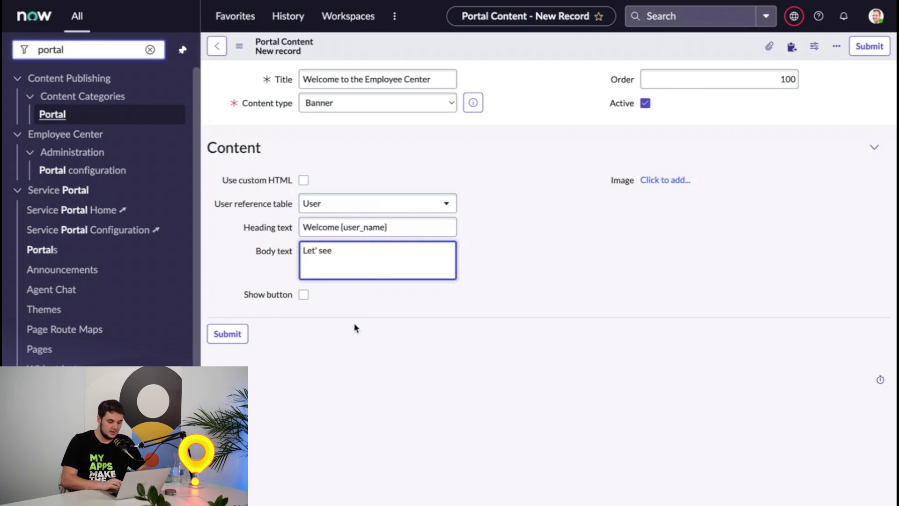
text( what)
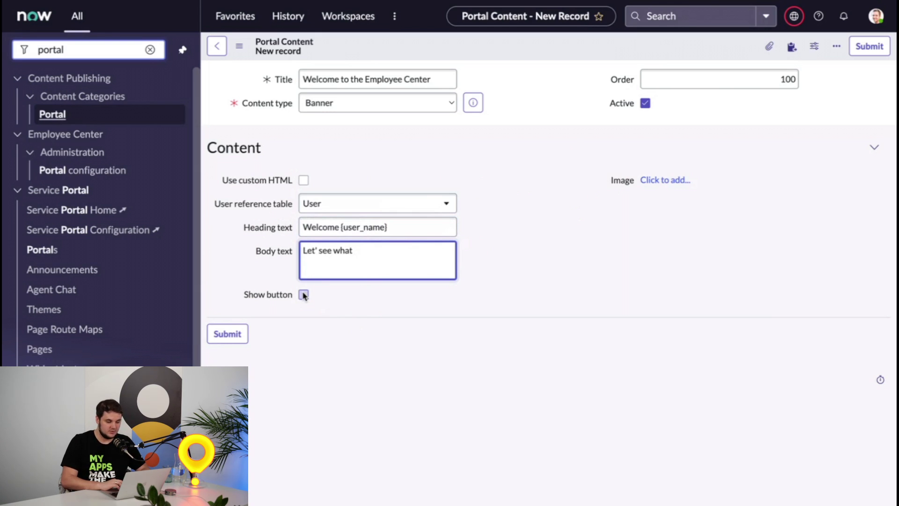
click(304, 295)
click(354, 315)
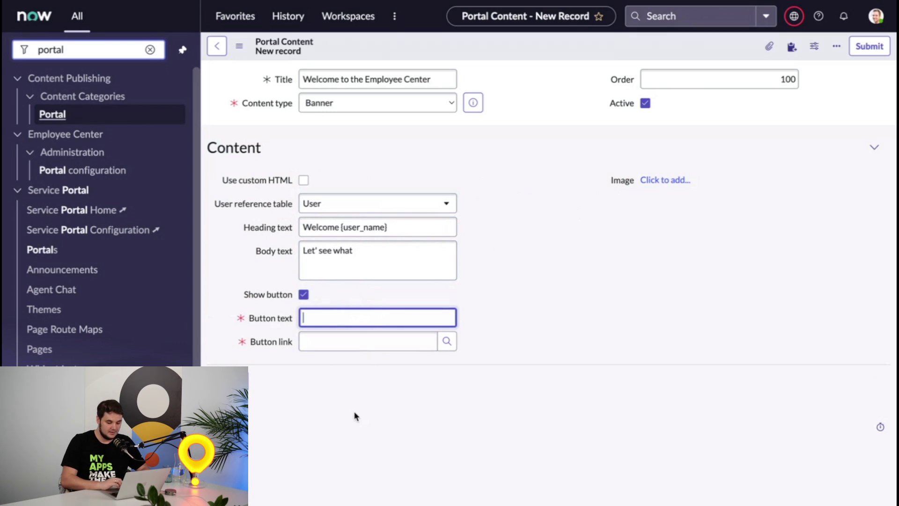
Label the button 'Documentation' and link it to ServiceNow Product Documentation
text(Documentation)
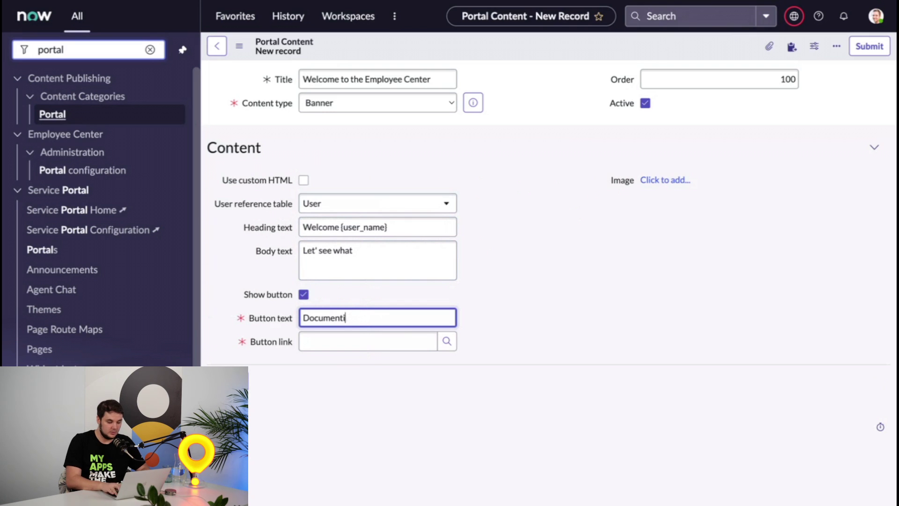
click(447, 340)
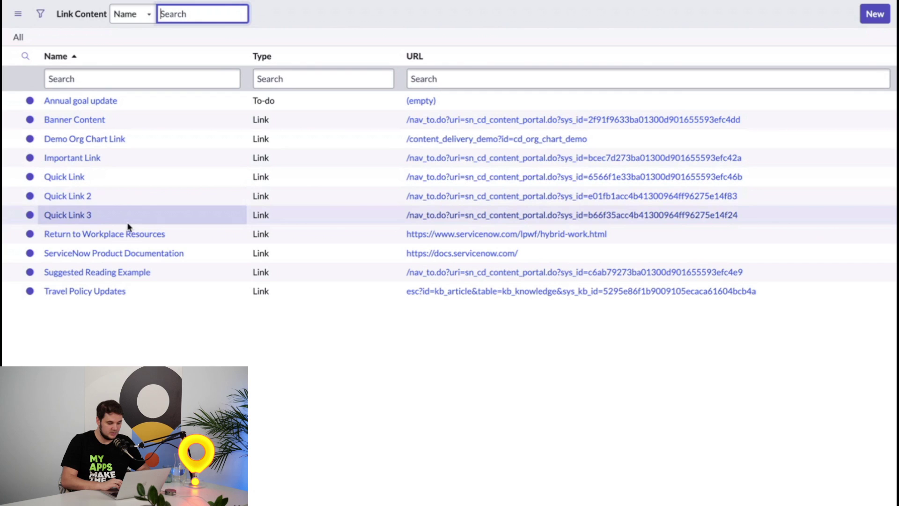
click(143, 253)
Extend the body text to 'Let' see what are details' and save the banner
click(413, 251)
text(are de)
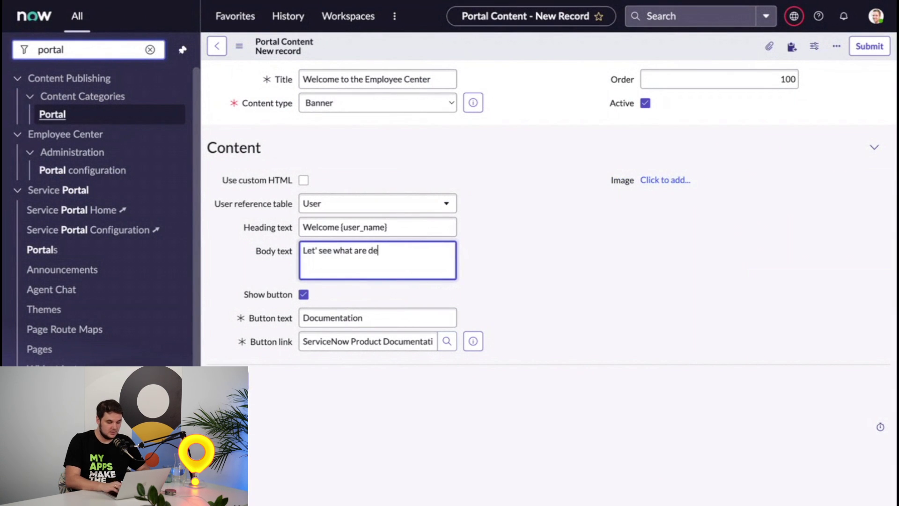
text(tails)
click(500, 237)
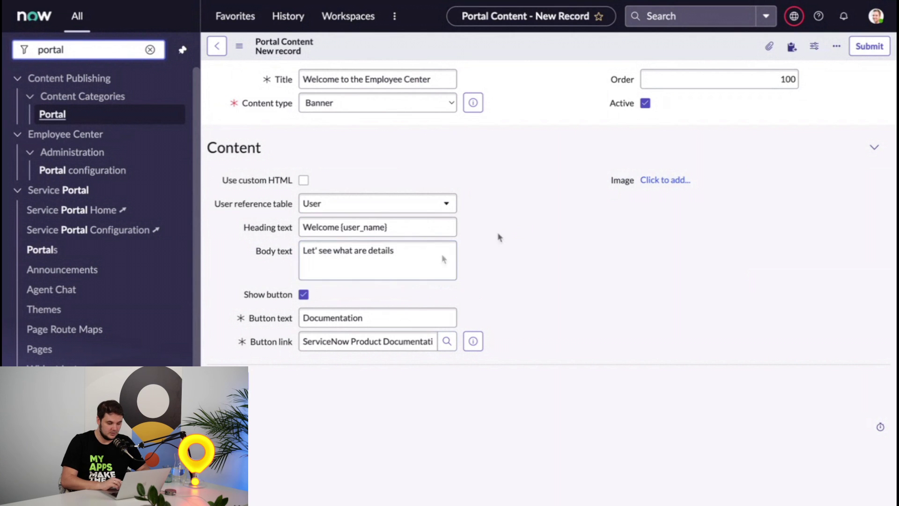
right_click(716, 48)
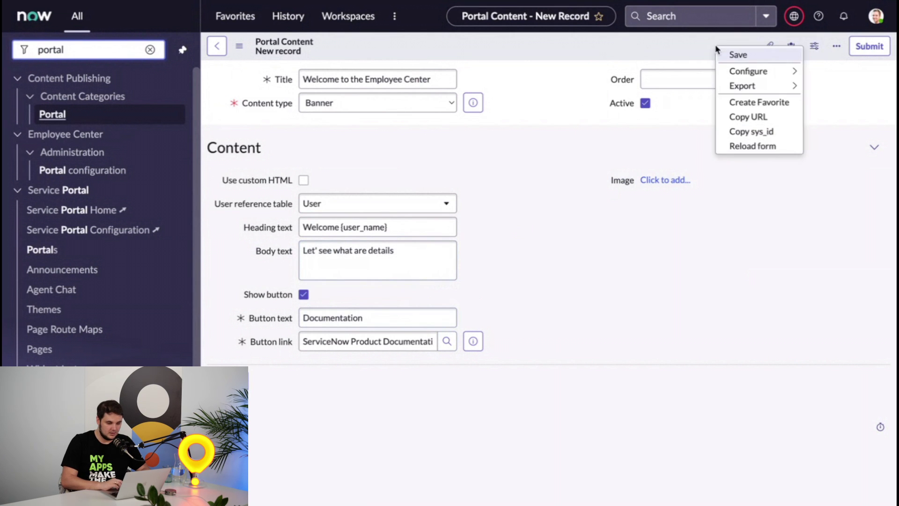
click(726, 54)
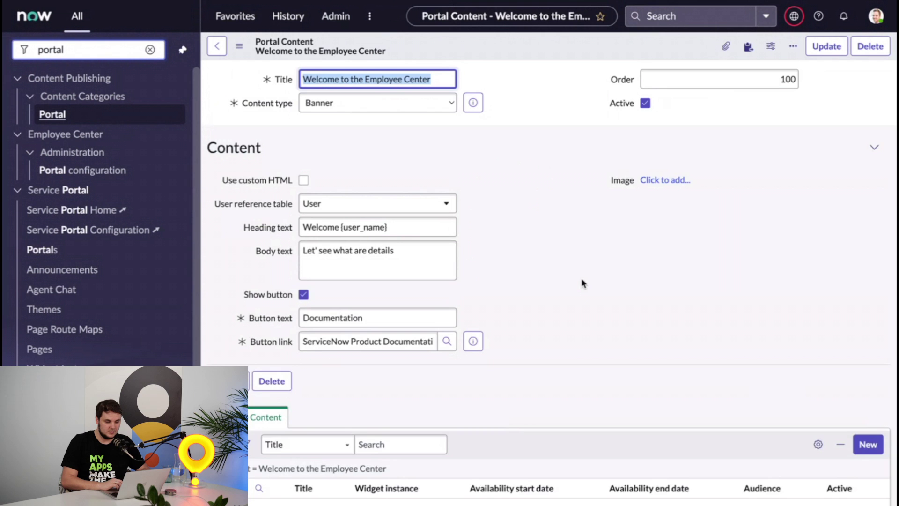
Create a new content schedule placing the banner on the ec_pro_dashboard page
scroll(583, 283, down, 2)
scroll(583, 283, up, 2)
scroll(583, 283, down, 1)
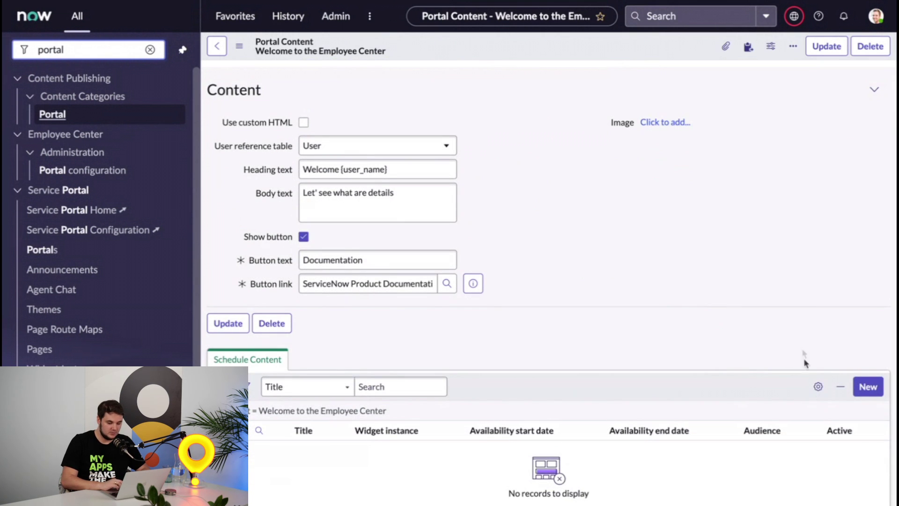
click(868, 387)
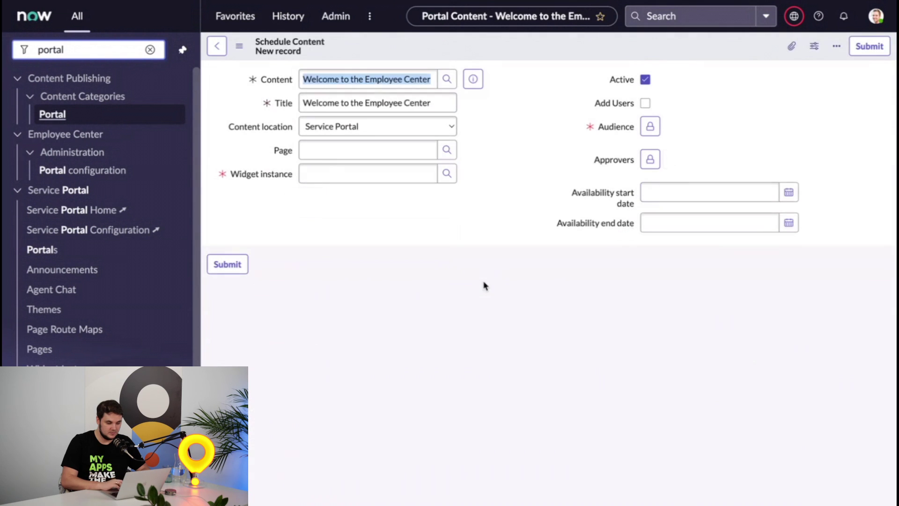
click(383, 152)
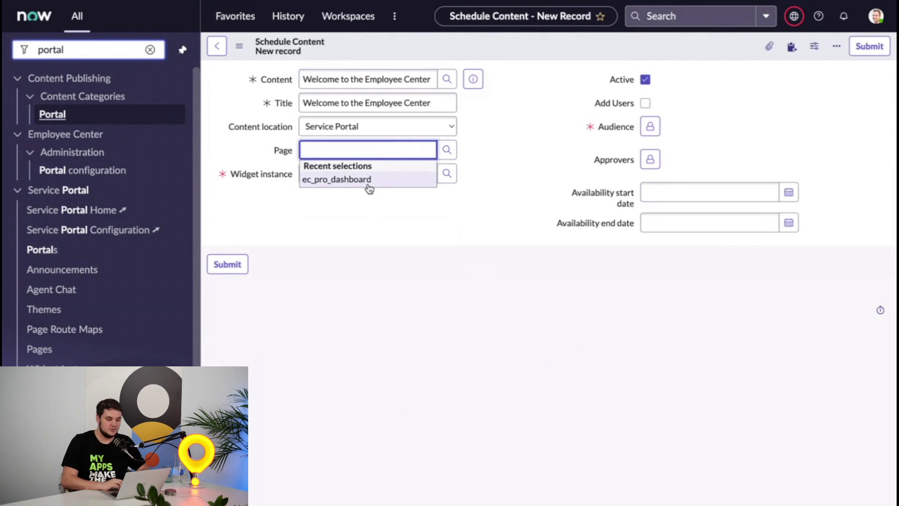
click(369, 188)
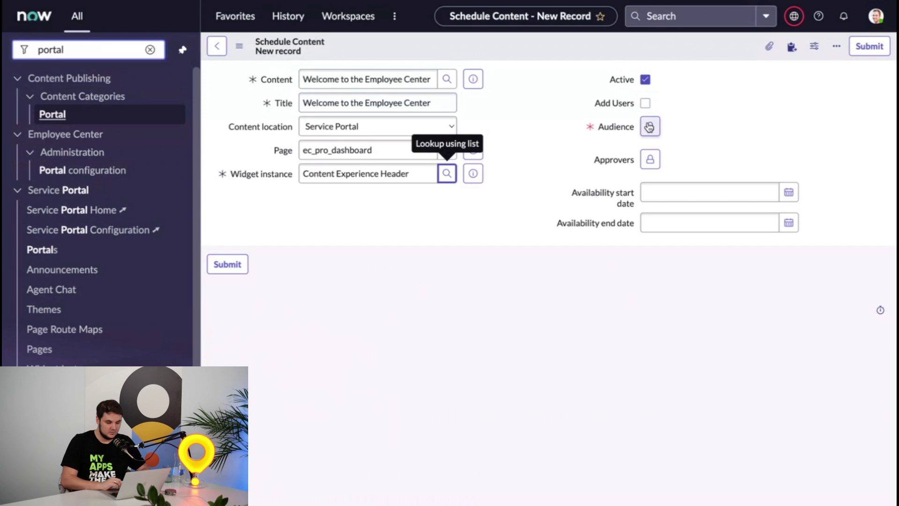
Unlock the audience, add Active Users, and save the schedule
click(650, 126)
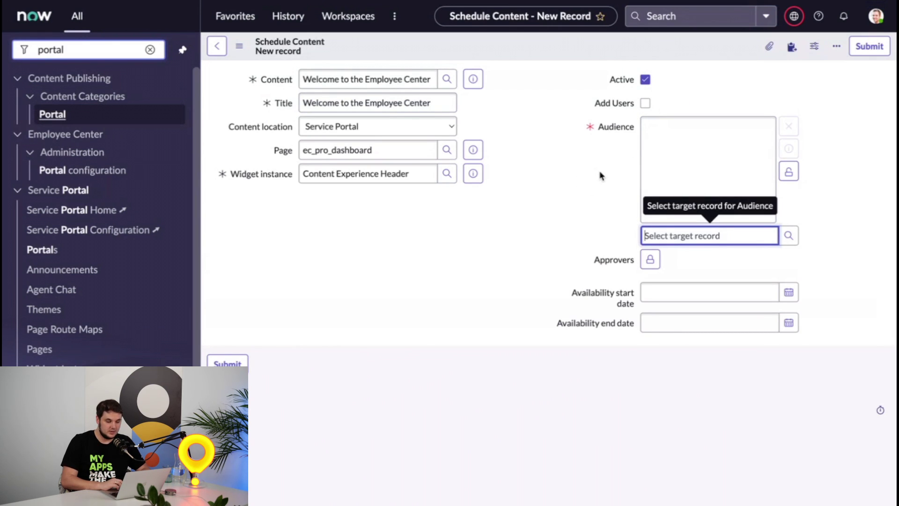
click(620, 128)
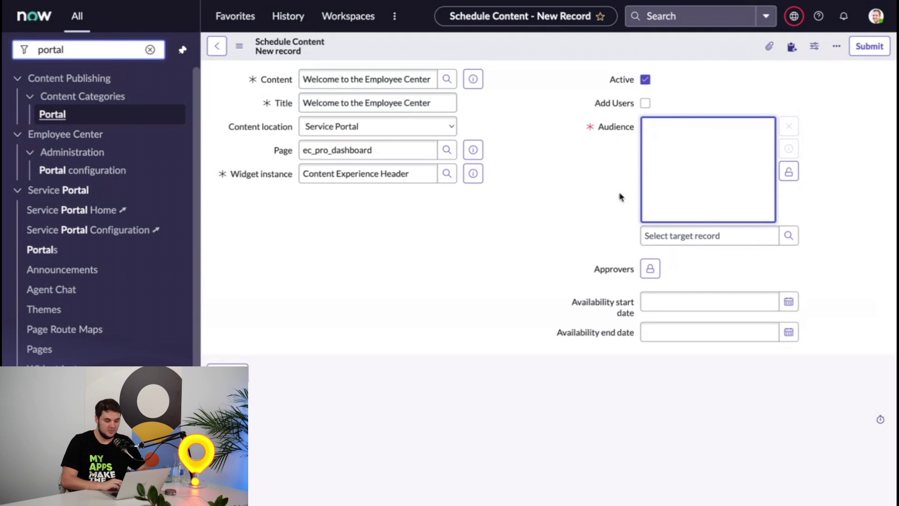
click(674, 234)
text(act)
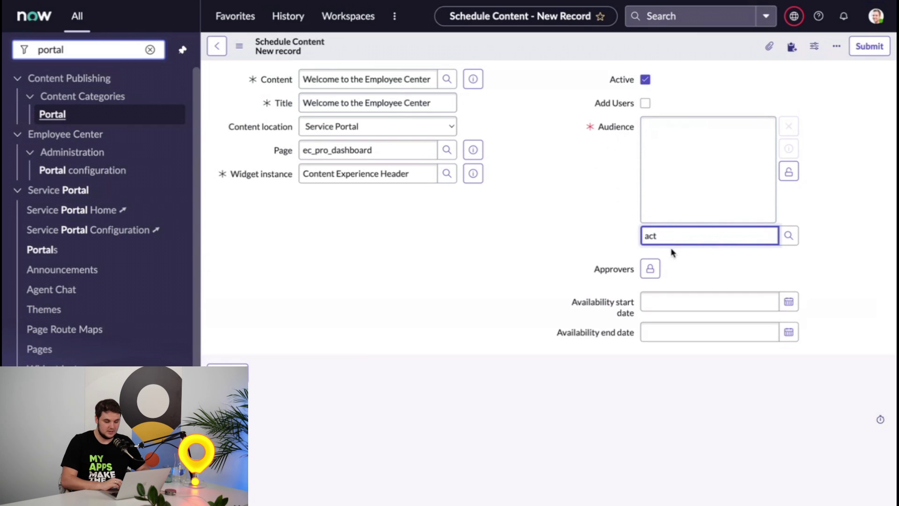
click(676, 255)
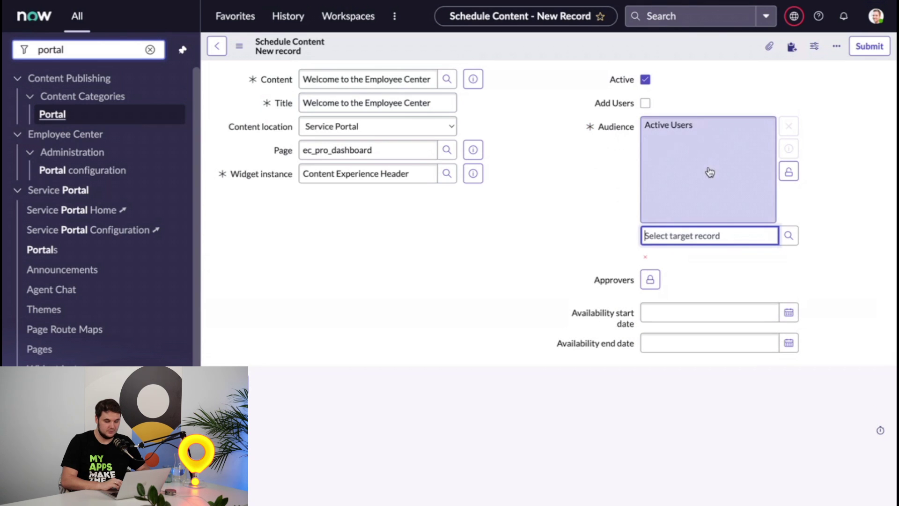
right_click(707, 57)
click(719, 62)
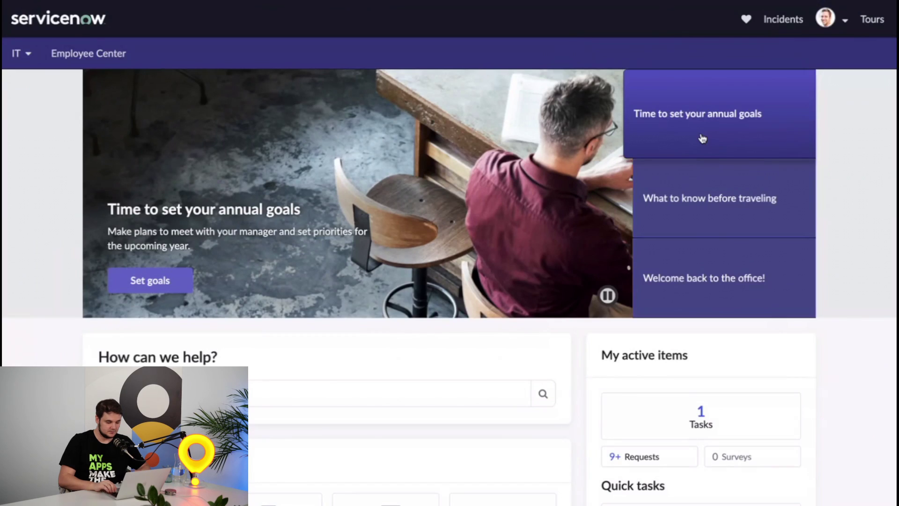
Reload the Employee Center homepage and check the personalized 'Welcome admin' banner heading
key(super+r)
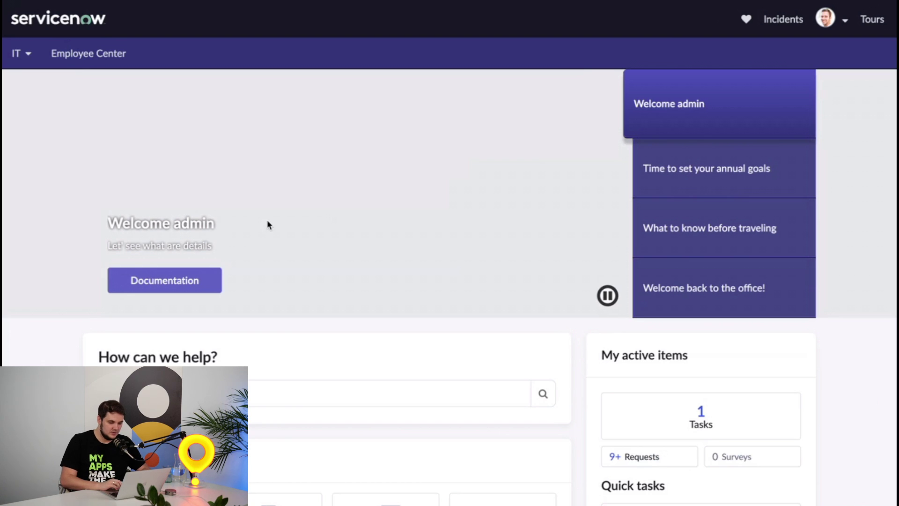
double_click(187, 222)
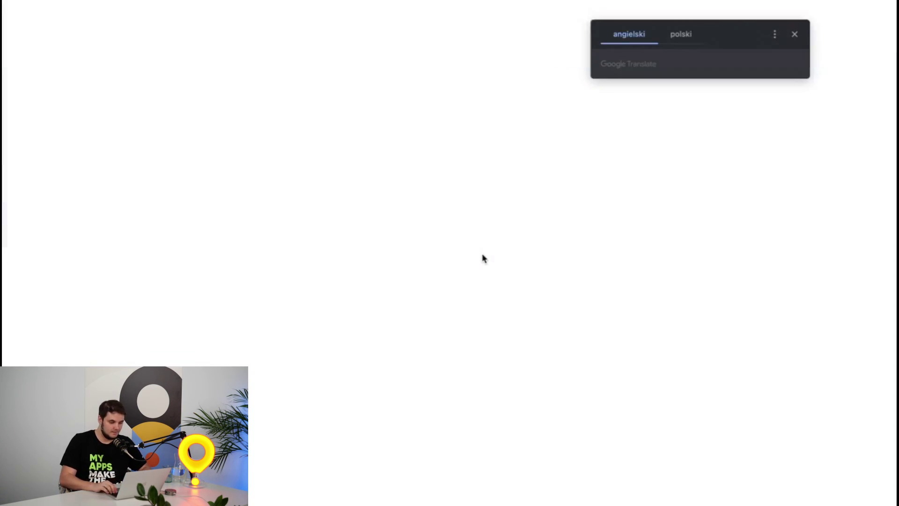
Close the blank page and scroll through the Employee Center homepage sections
key(ctrl+w)
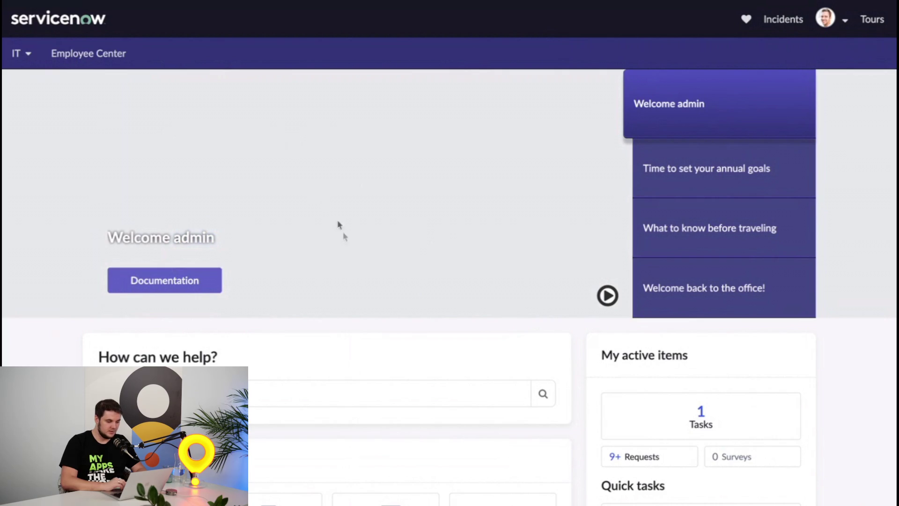
scroll(343, 237, down, 4)
scroll(344, 236, down, 8)
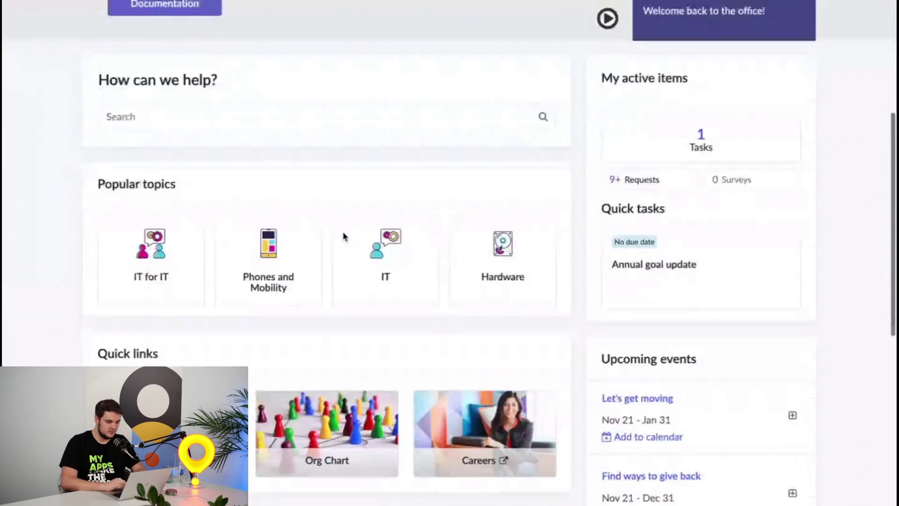